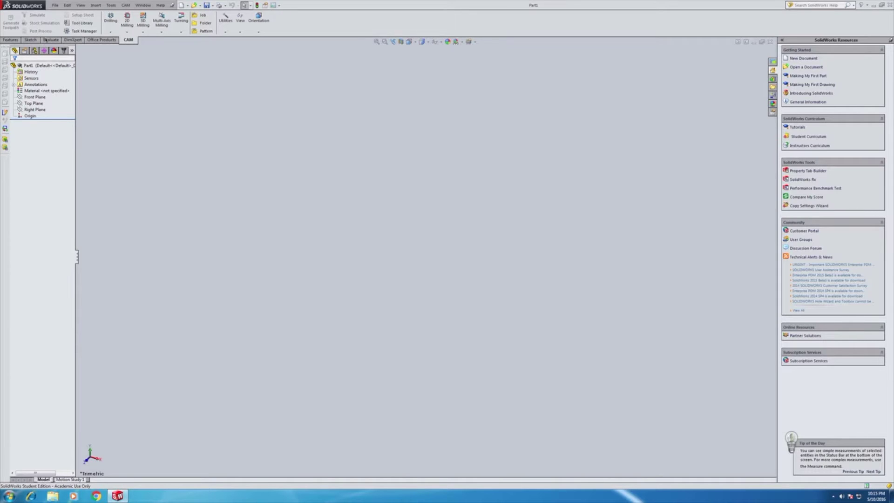
Sketch a rectangle from the origin on the Top Plane
click(31, 40)
click(45, 23)
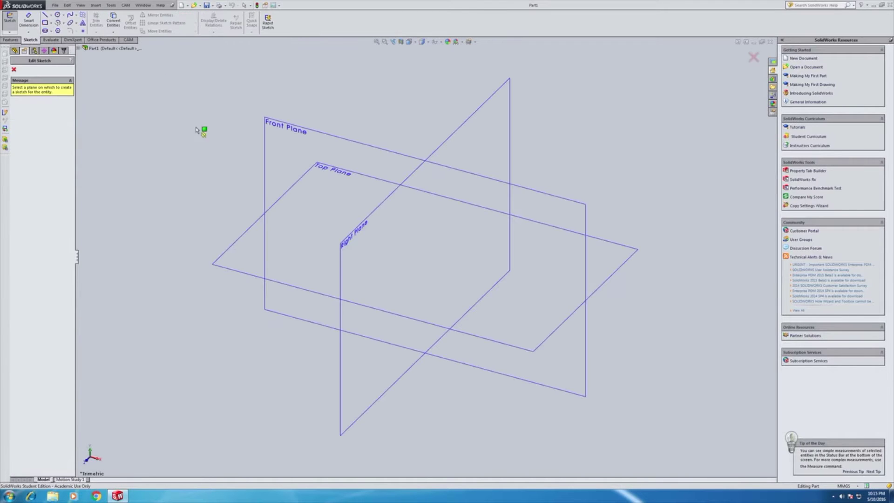
click(354, 263)
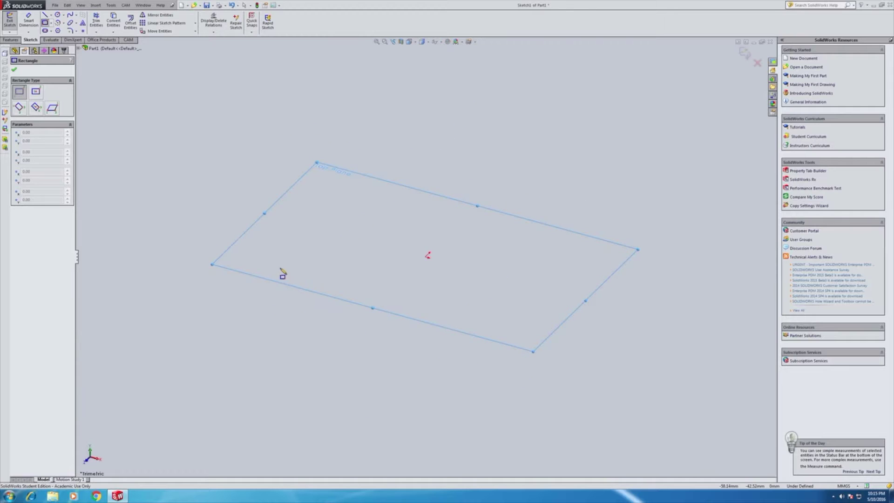
click(425, 256)
click(642, 257)
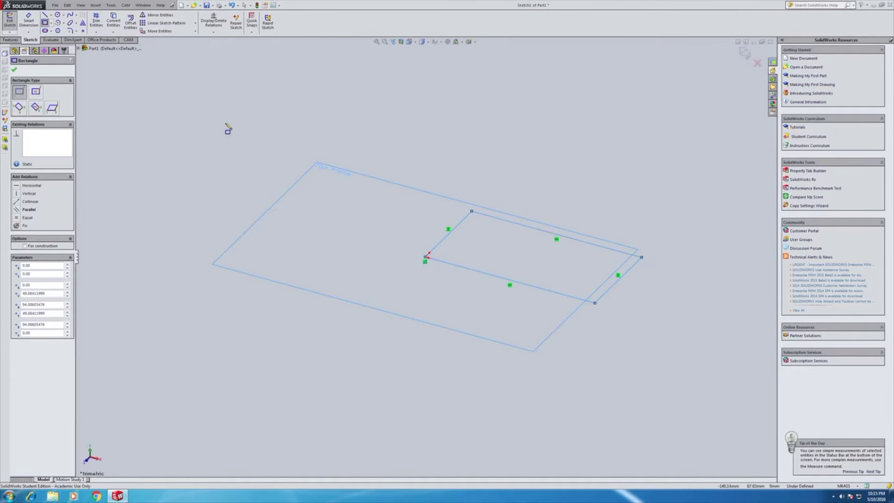
Dimension the rectangle 155 mm long and 100 mm wide
click(27, 20)
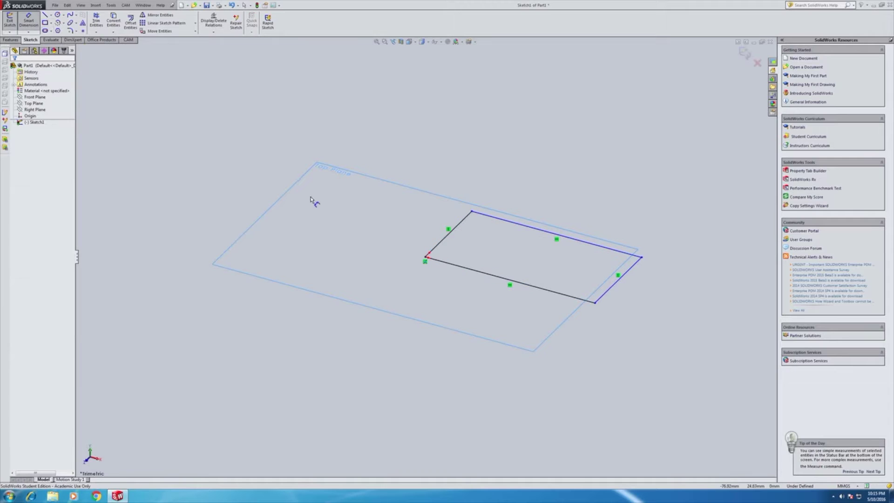
click(477, 274)
click(467, 295)
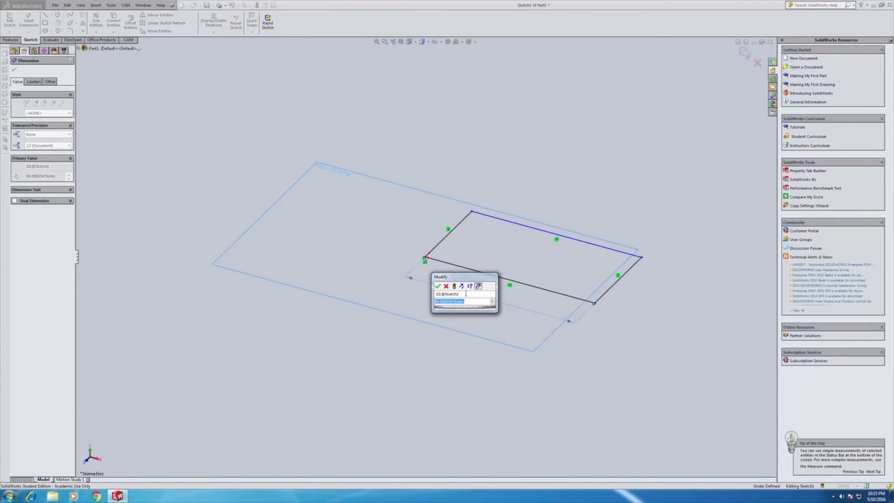
text(155)
key(Return)
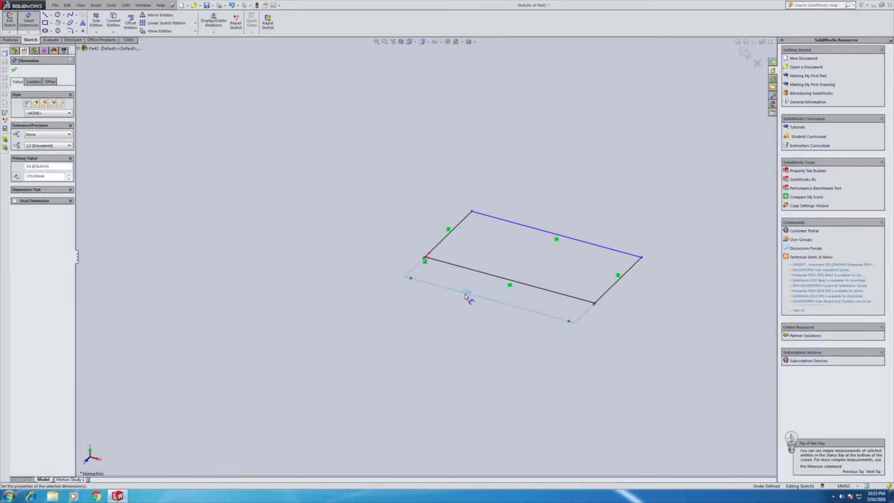
click(448, 234)
click(440, 233)
text(100)
key(Return)
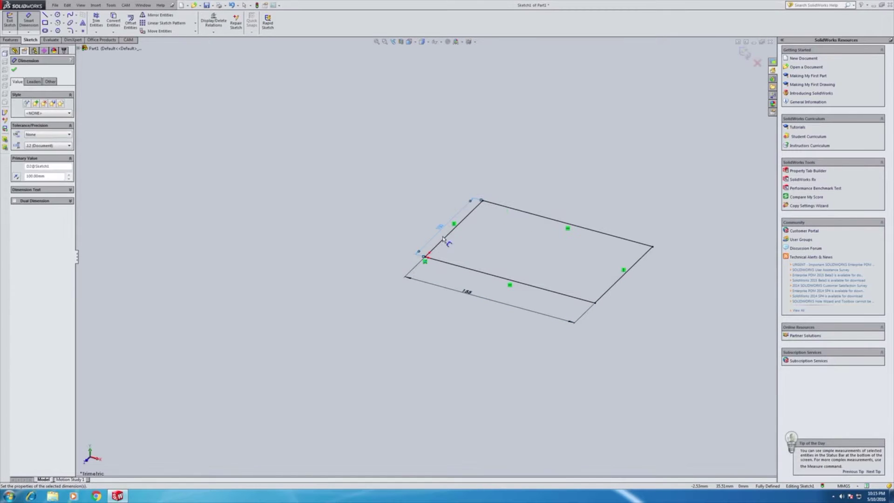
Extrude the rectangle 40 mm into a solid block
click(11, 40)
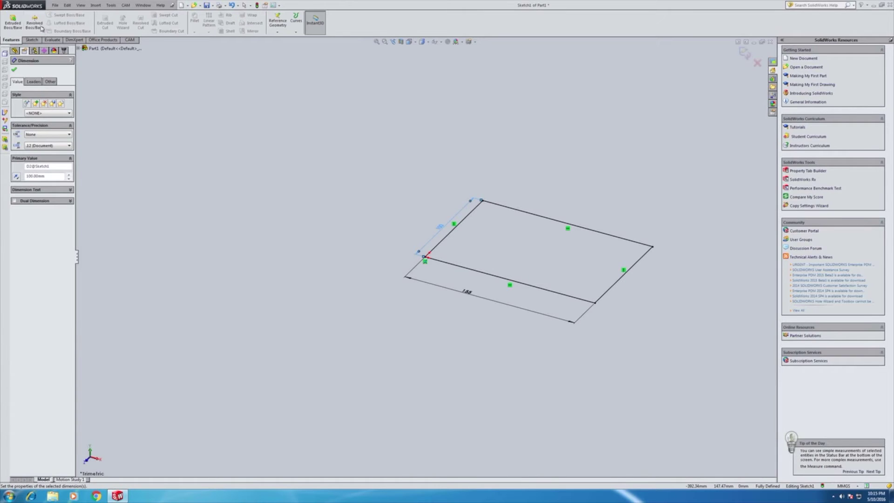
click(13, 22)
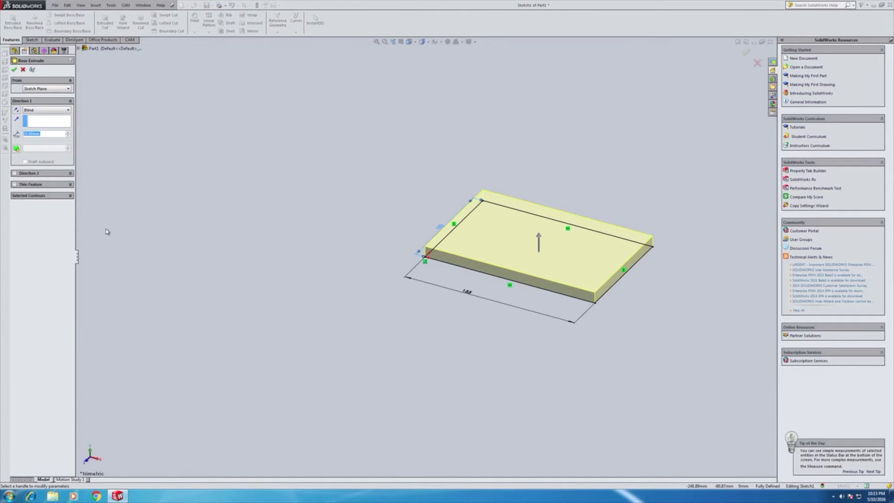
text(40)
key(Return)
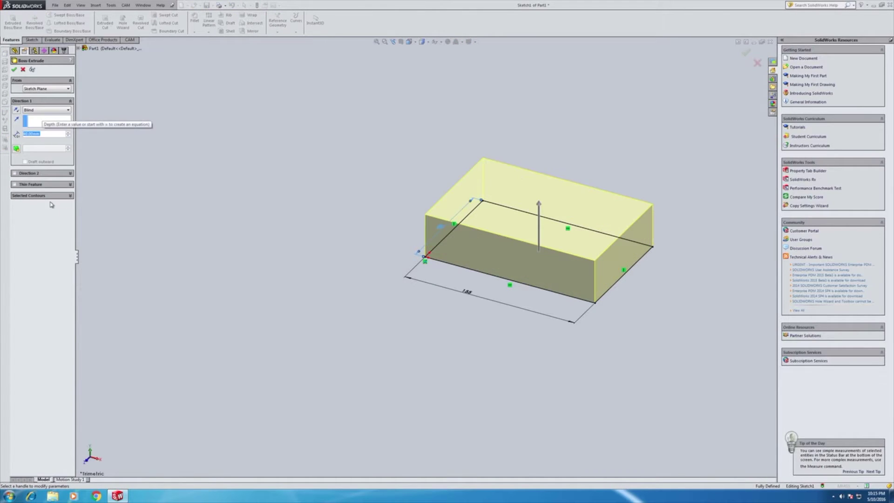
key(Return)
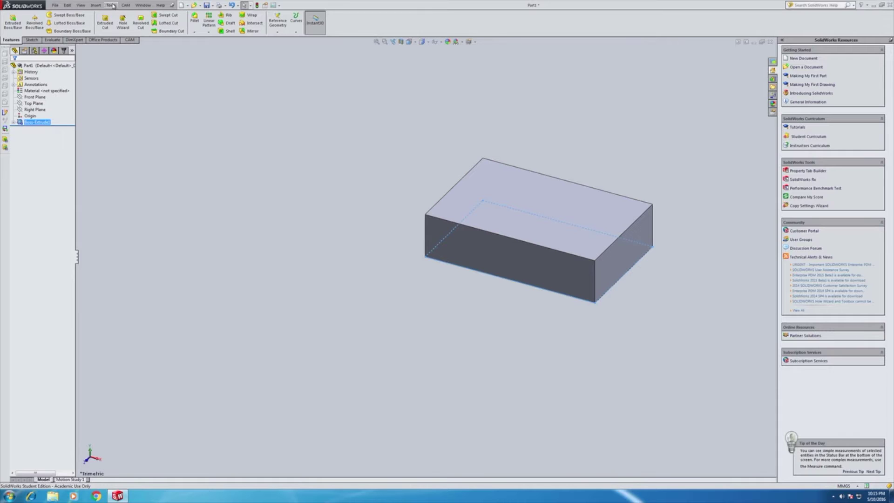
Select the block's top face and import the college logo_mono DXF with default wizard settings
click(95, 6)
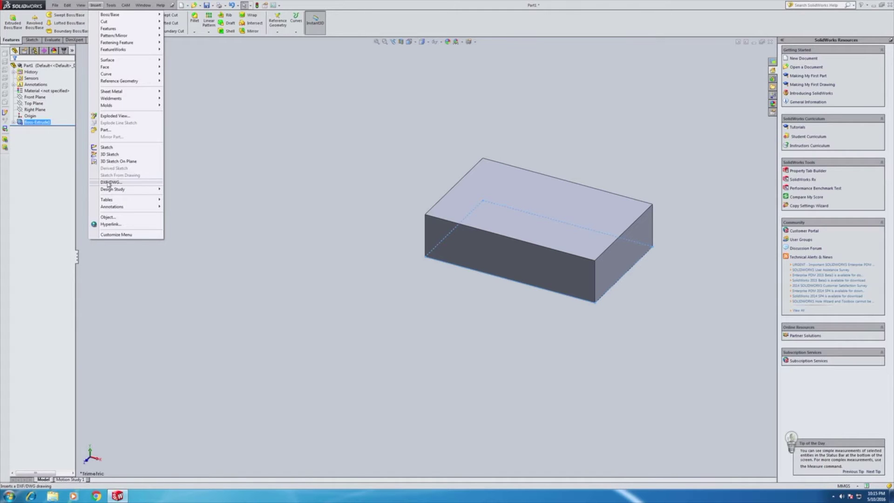
key(Escape)
click(478, 218)
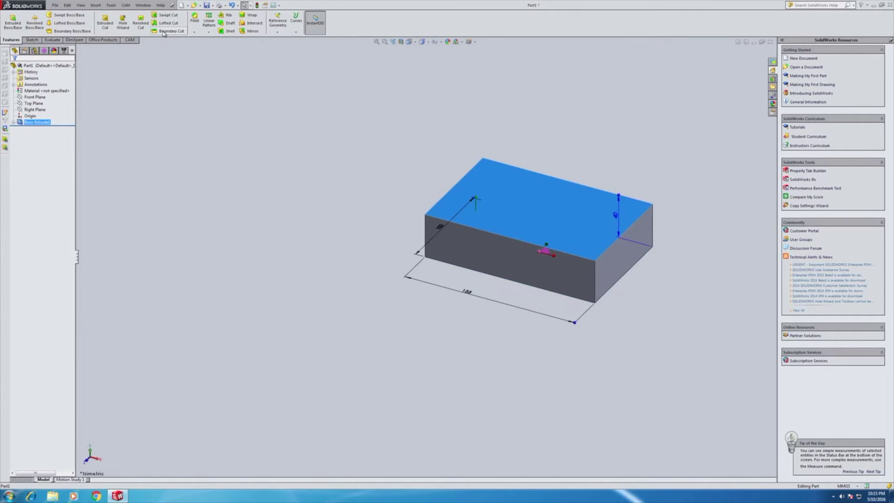
click(95, 5)
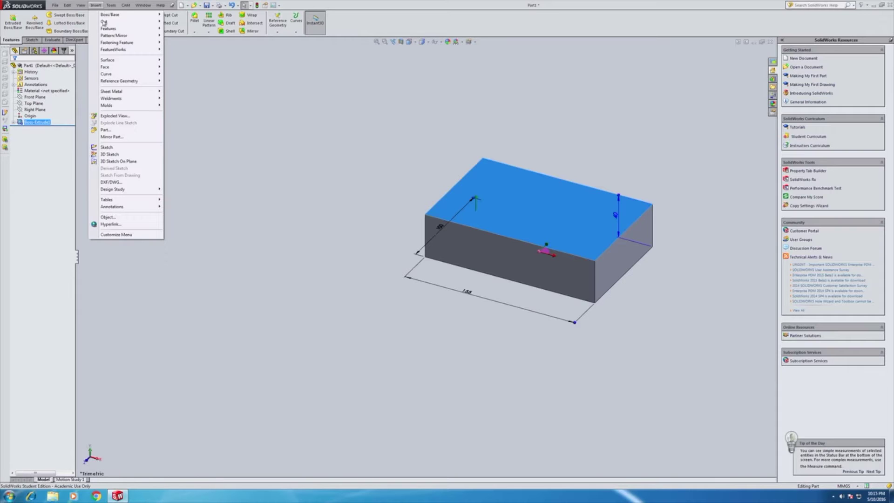
click(111, 182)
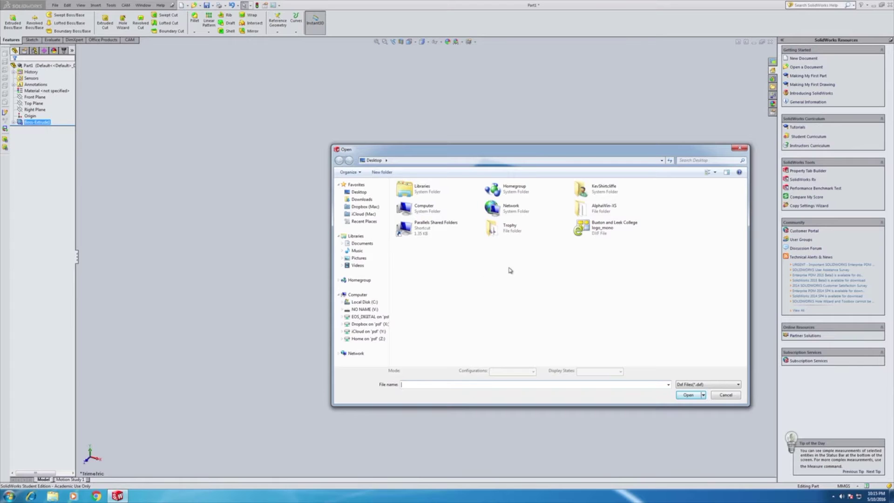
click(611, 230)
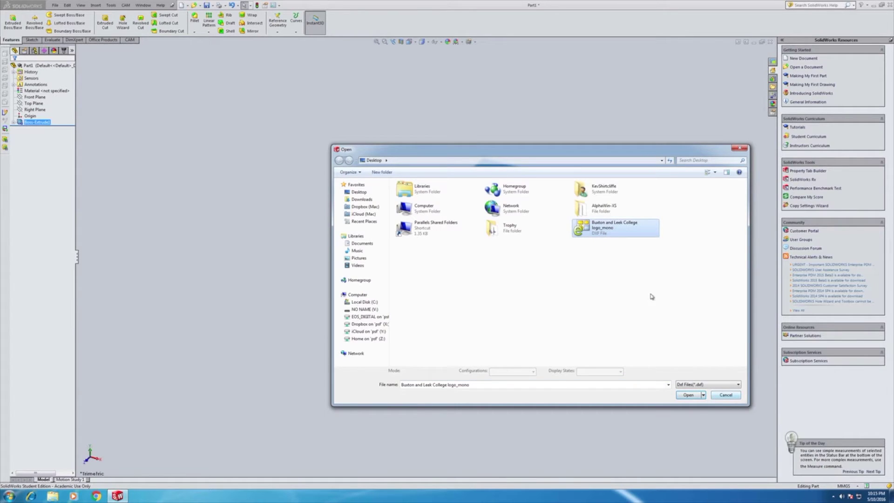
click(688, 394)
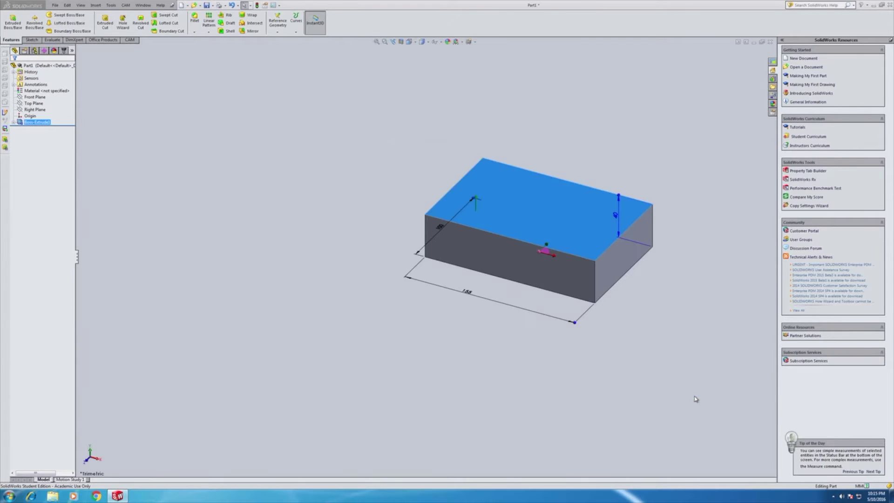
click(482, 329)
click(483, 329)
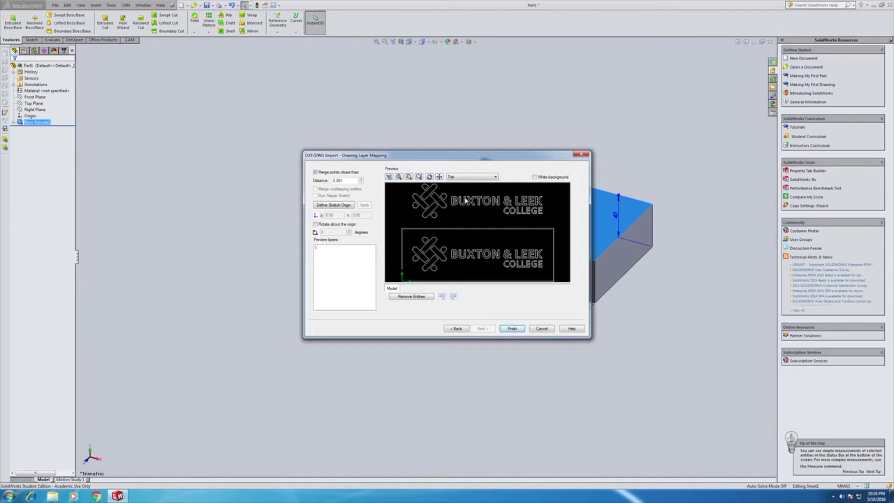
click(512, 328)
key(space)
From the top view, delete the lower duplicate copy of the logo
click(298, 308)
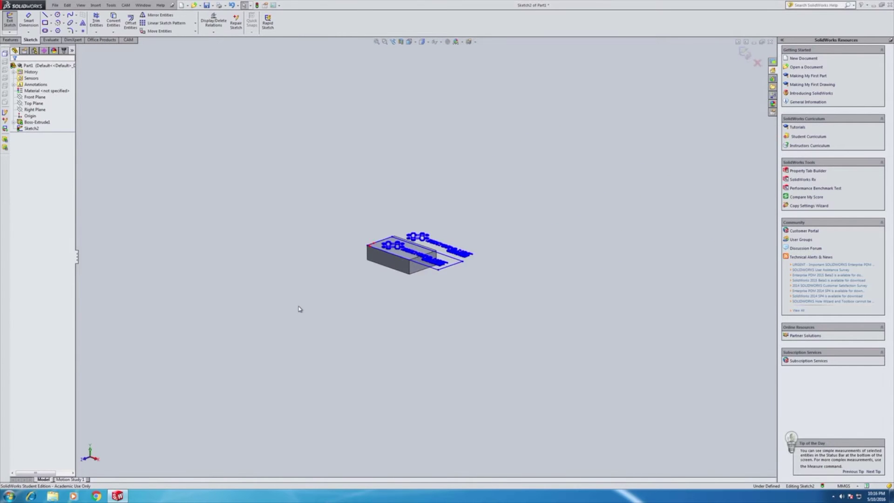
drag(154, 229, 701, 450)
key(Delete)
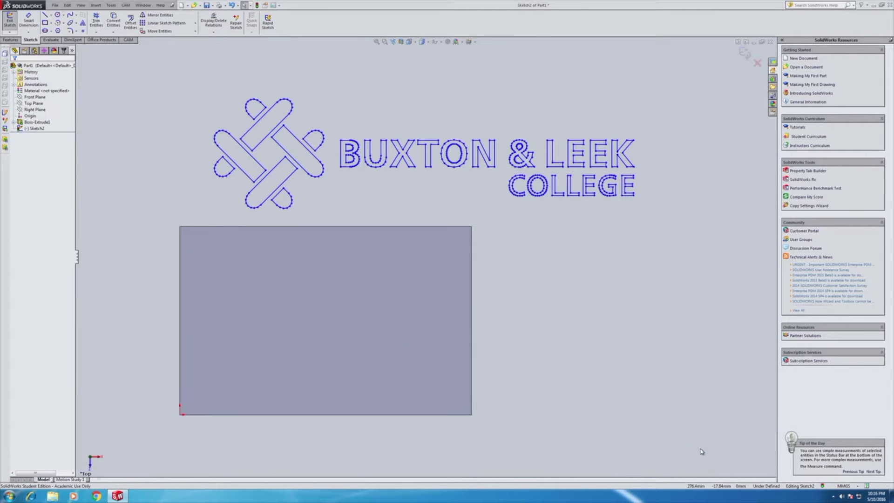
Scale the remaining logo by 0.3 about its bottom point
drag(666, 219, 209, 67)
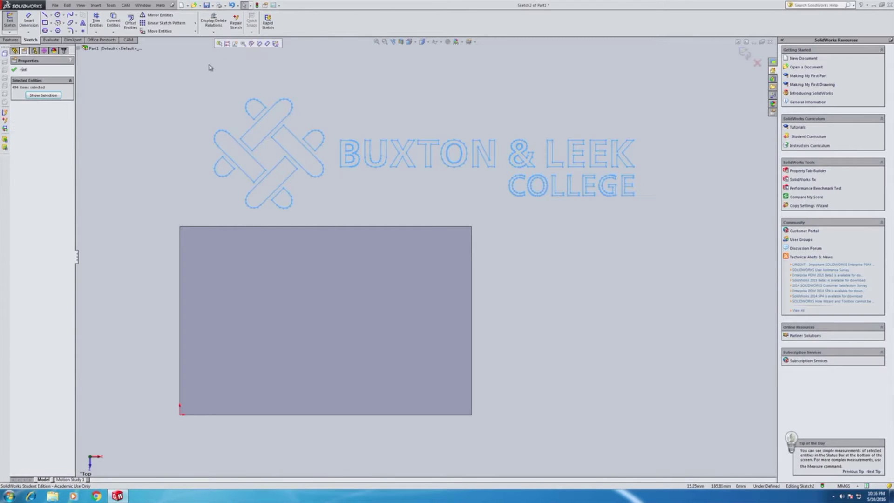
click(194, 32)
click(189, 64)
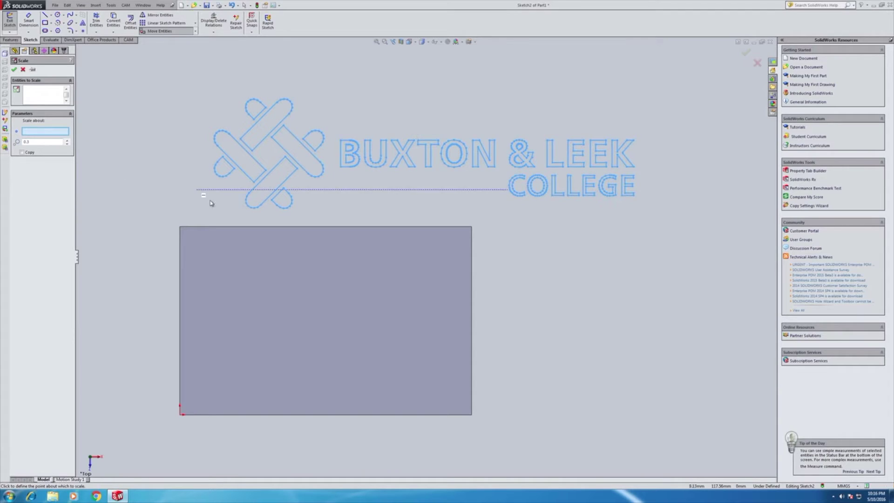
click(249, 208)
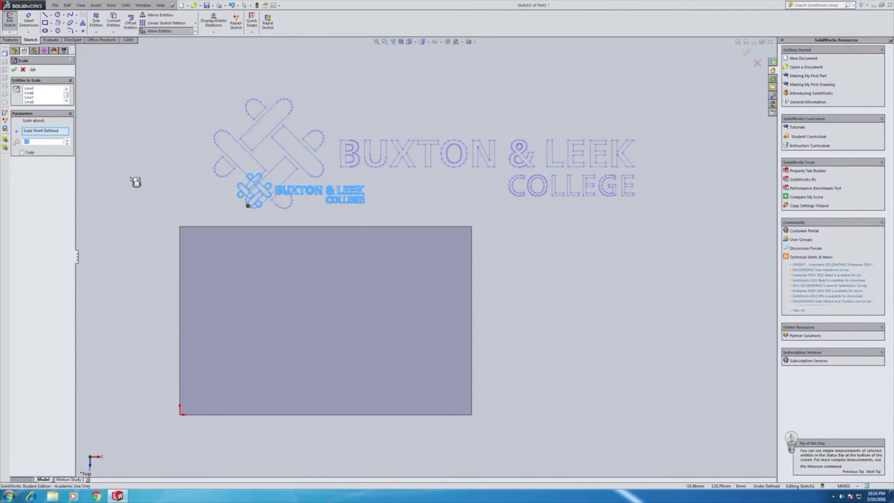
click(15, 70)
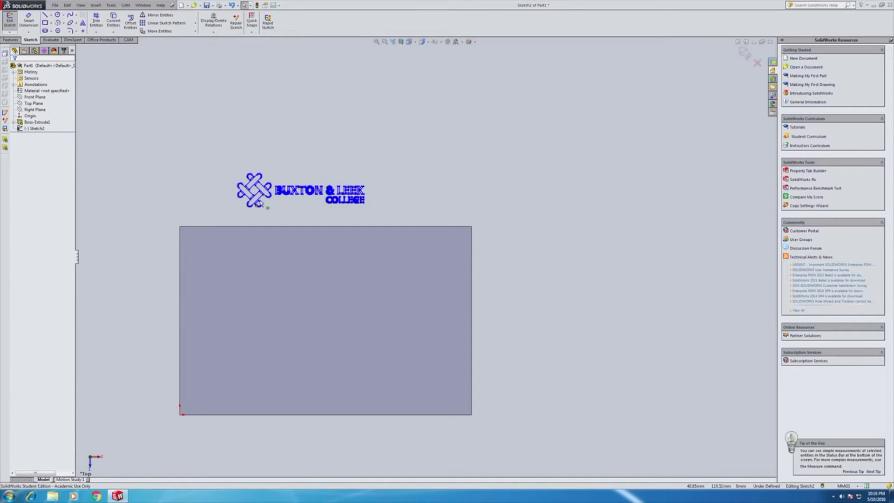
Move the scaled logo to the block's lower-left corner and exit the sketch
drag(222, 152, 370, 216)
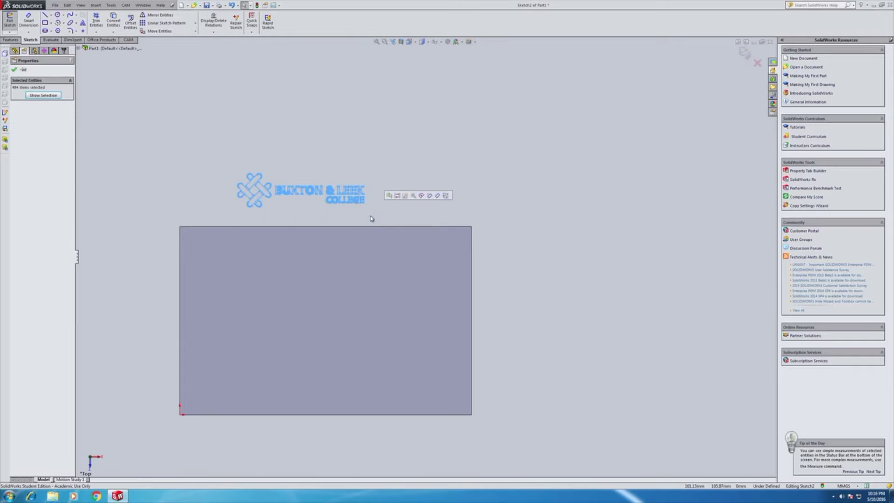
click(161, 31)
click(249, 210)
click(196, 410)
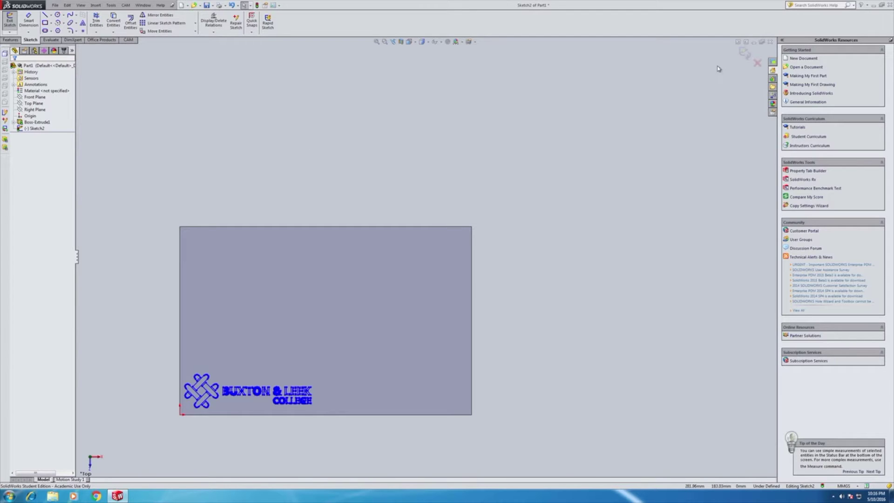
click(744, 52)
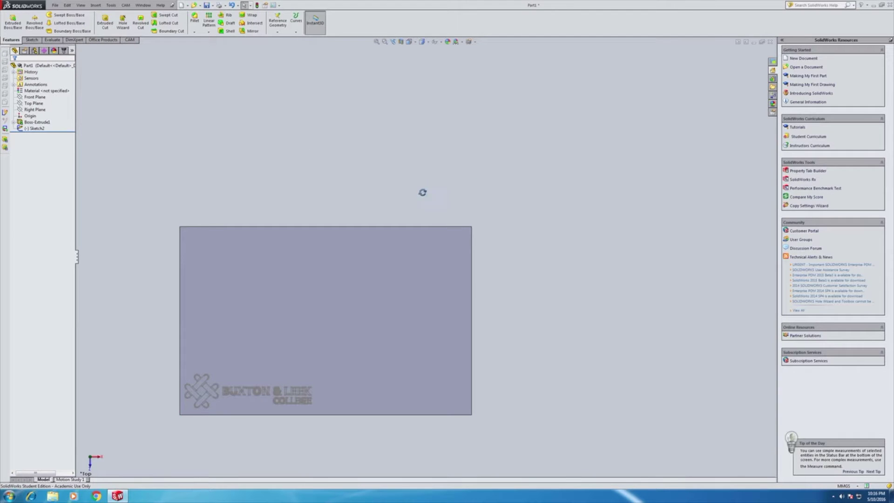
middle_drag(422, 192, 422, 110)
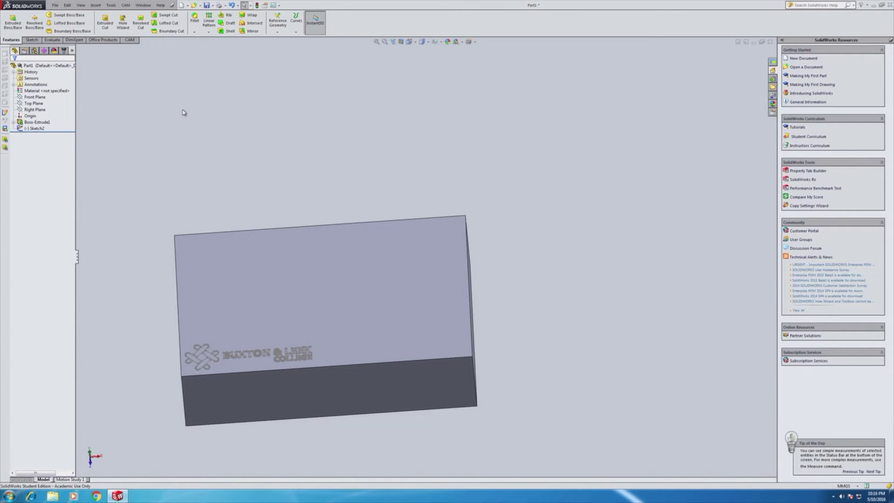
Start a new 2D Milling Trace operation from the CAM tools
click(130, 40)
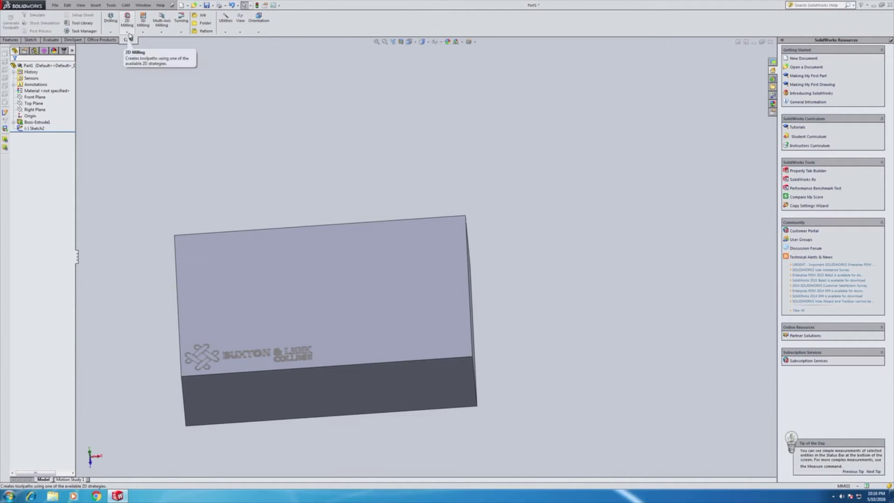
click(129, 34)
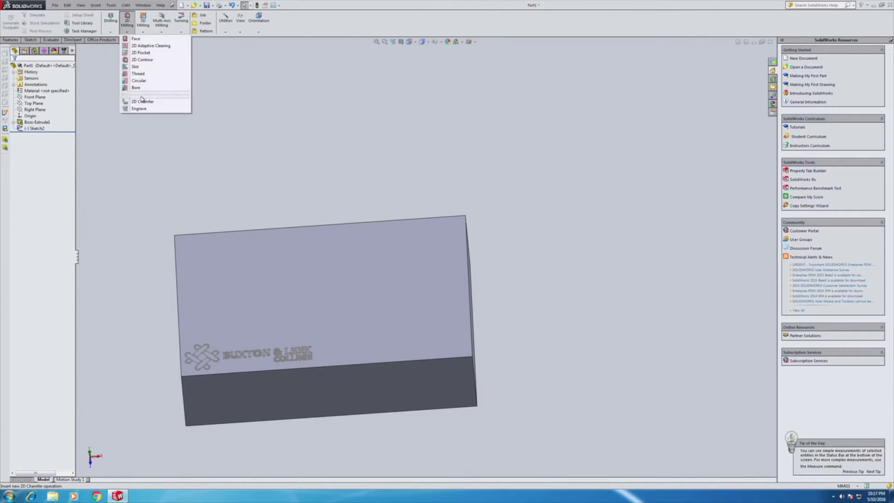
click(141, 95)
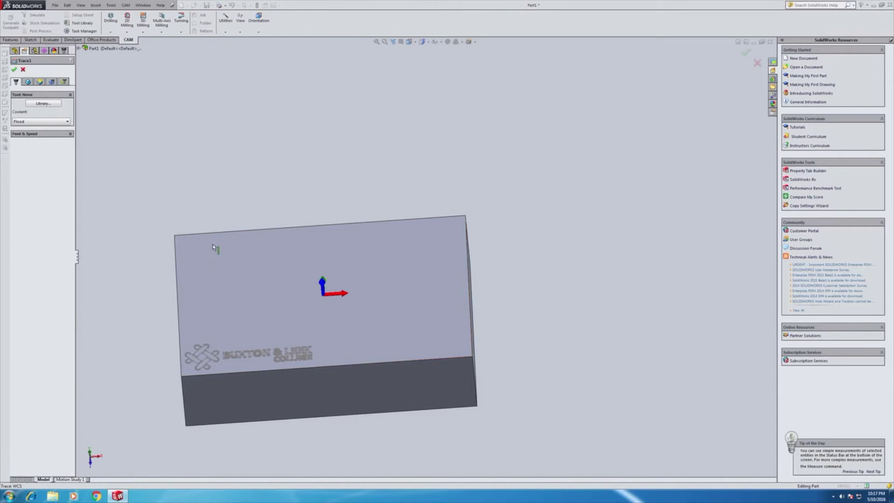
Pick the logo sketch Sketch2 from the feature tree as the trace contour
scroll(223, 365, up, 2)
mouse_move(224, 365)
ctrl+middle_down()
mouse_move(312, 343)
mouse_move(339, 306)
ctrl+middle_up()
scroll(340, 306, down, 2)
scroll(343, 299, down, 3)
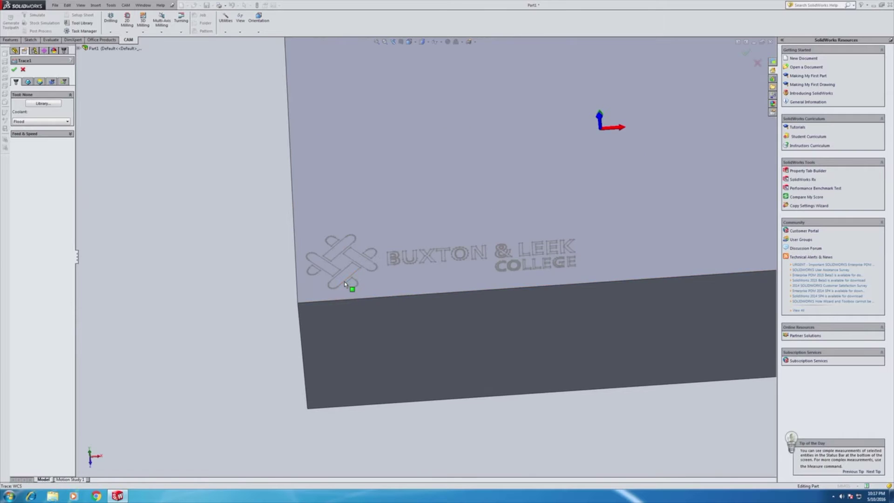
scroll(347, 285, up, 2)
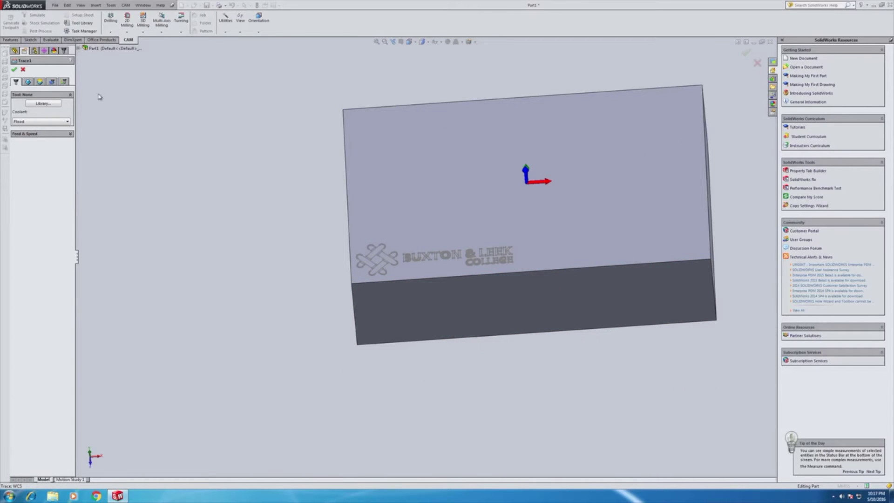
click(84, 48)
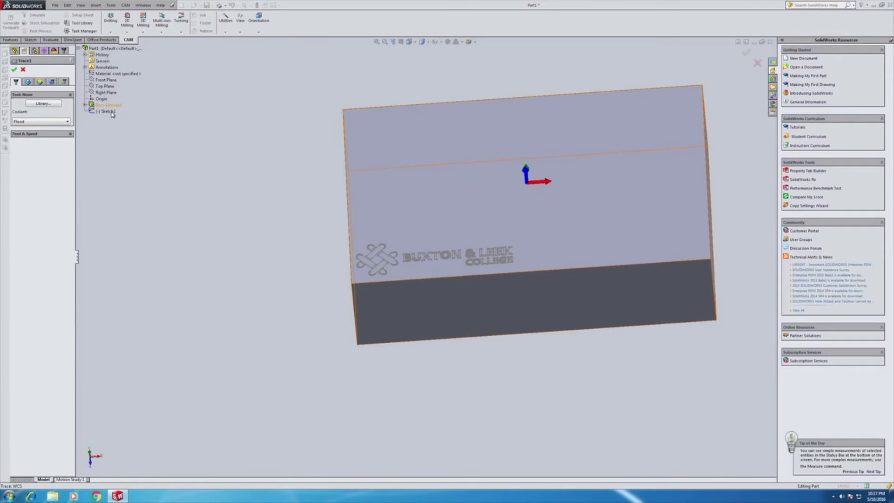
click(111, 111)
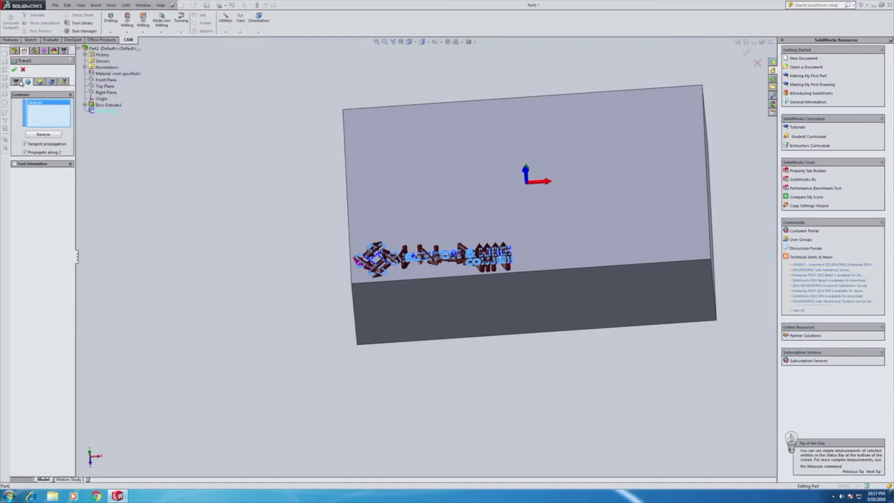
click(40, 83)
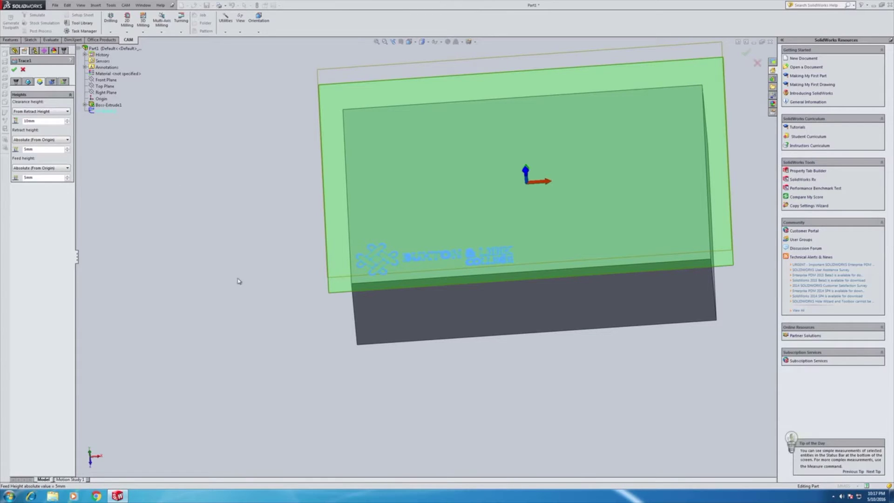
middle_drag(275, 329, 270, 281)
middle_drag(402, 242, 398, 219)
click(41, 124)
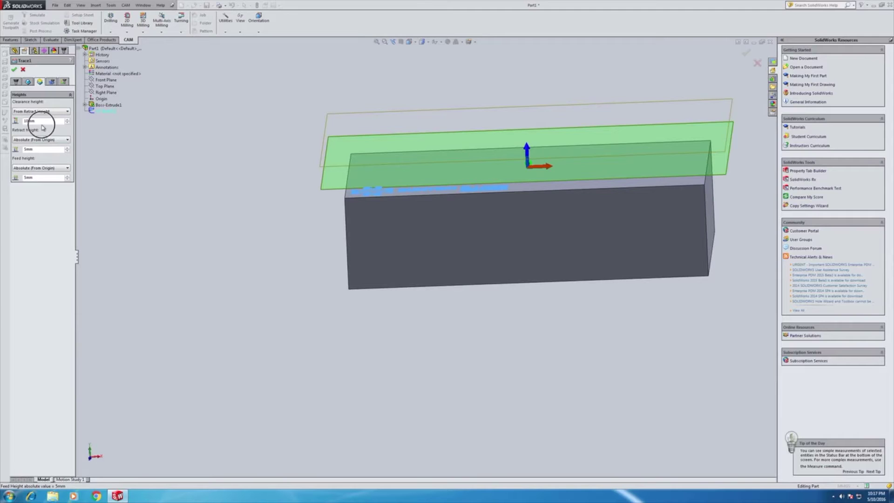
Set the trace's axial offset to -0.5 mm and enable Smoothing and Feed Optimization
click(51, 81)
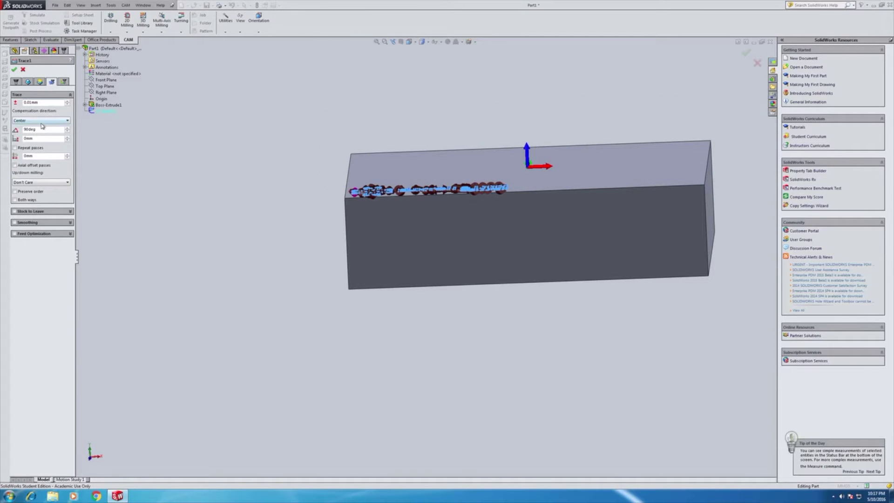
double_click(43, 138)
mouse_move(66, 182)
text(0)
key(BackSpace)
text(-0.5)
click(48, 156)
click(15, 223)
click(15, 243)
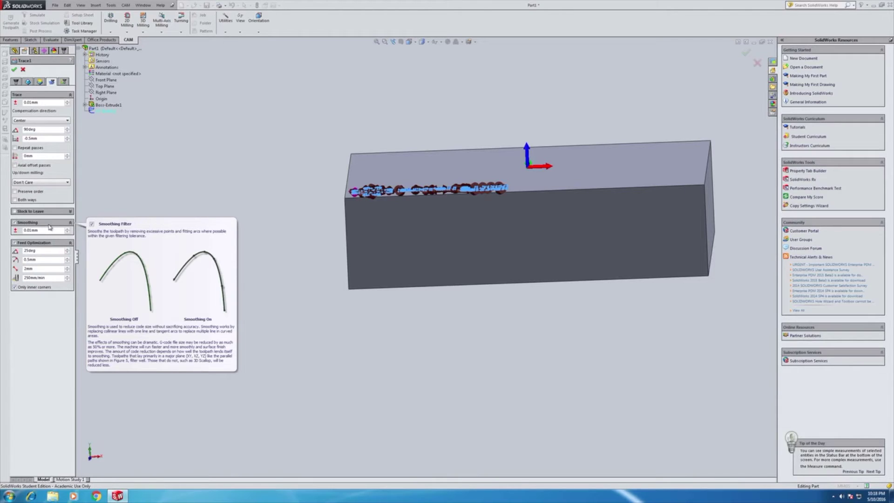
Uncheck Keep tool down, Lead-in and Lead-out on the Linking settings
click(64, 82)
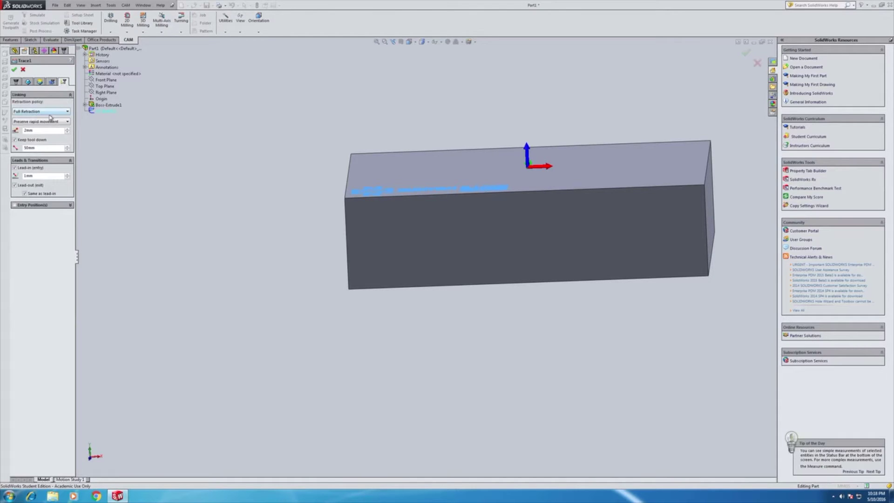
click(25, 140)
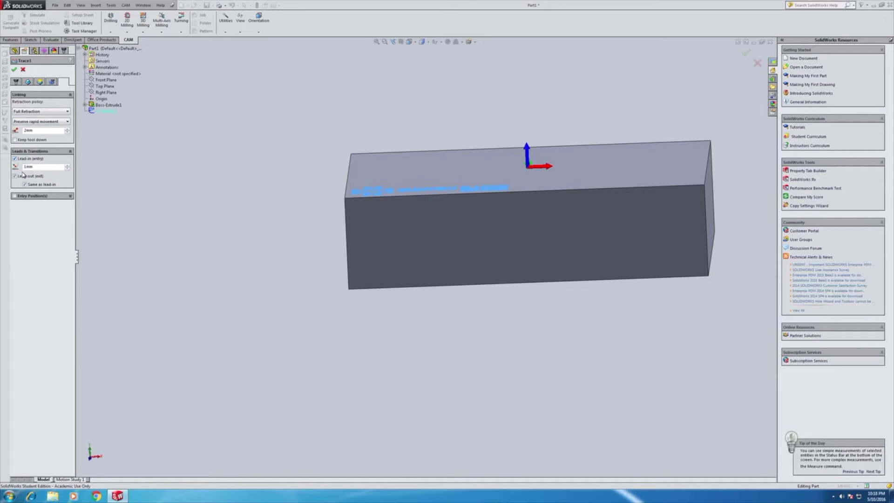
click(14, 158)
click(15, 167)
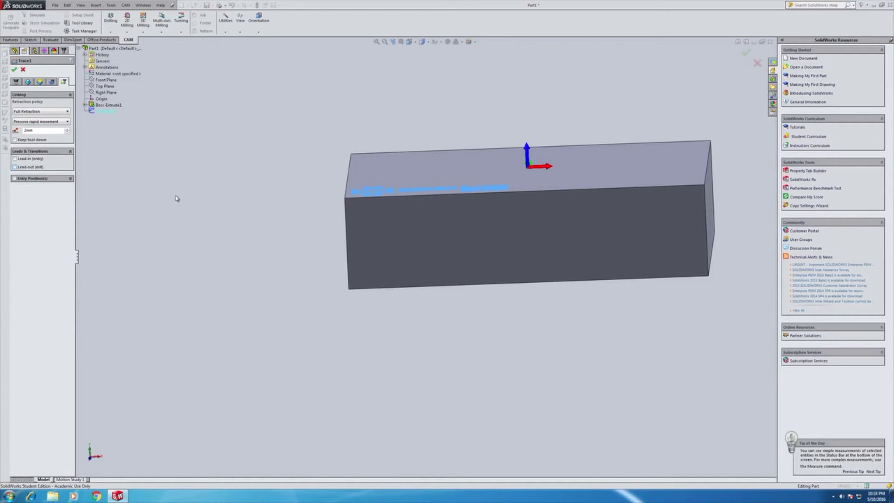
middle_drag(376, 219, 356, 222)
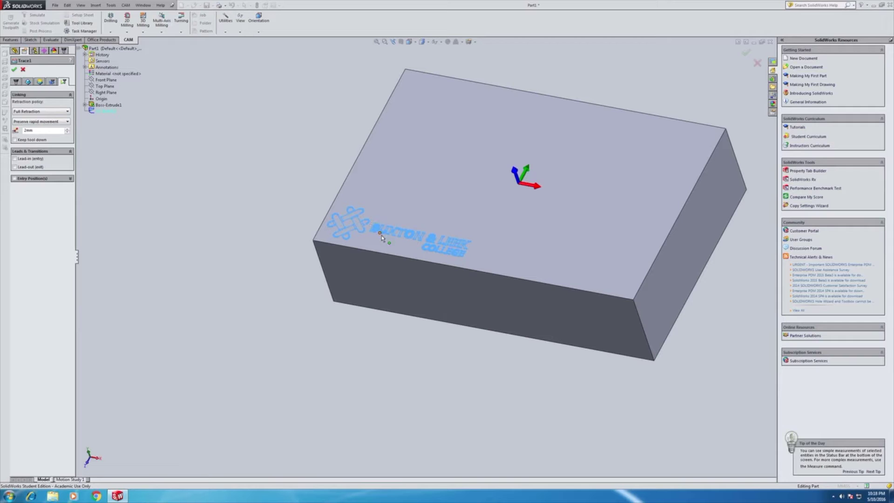
middle_drag(410, 243, 374, 247)
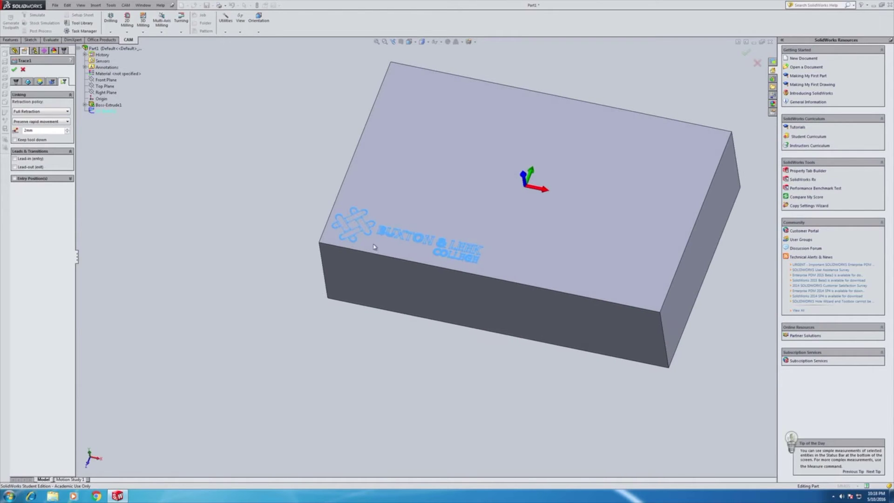
Open the mill tool library and edit the 12 mm spot drill
click(16, 81)
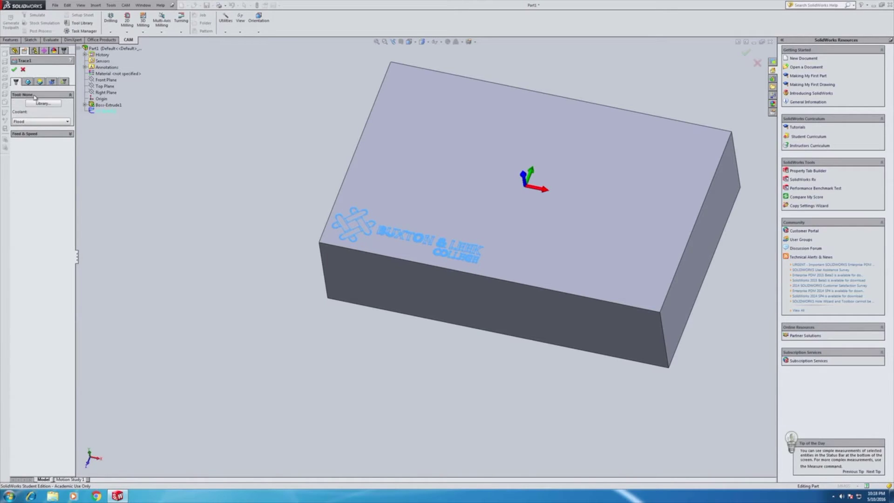
click(43, 106)
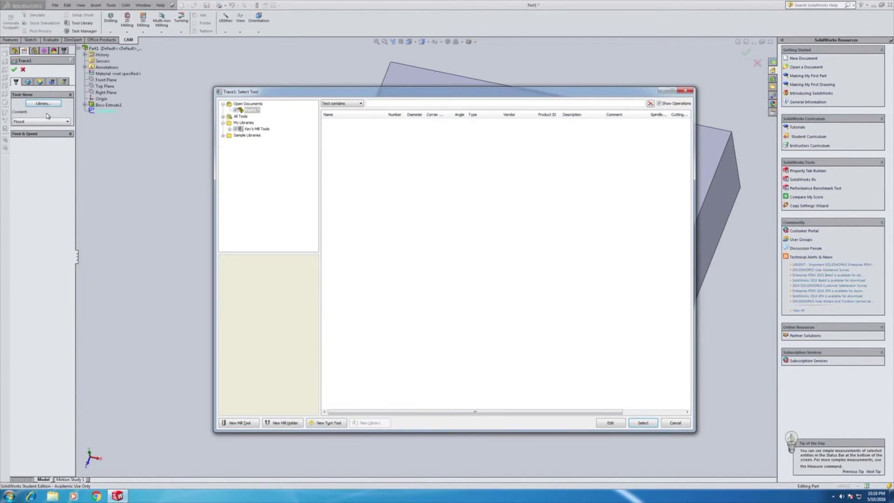
click(262, 129)
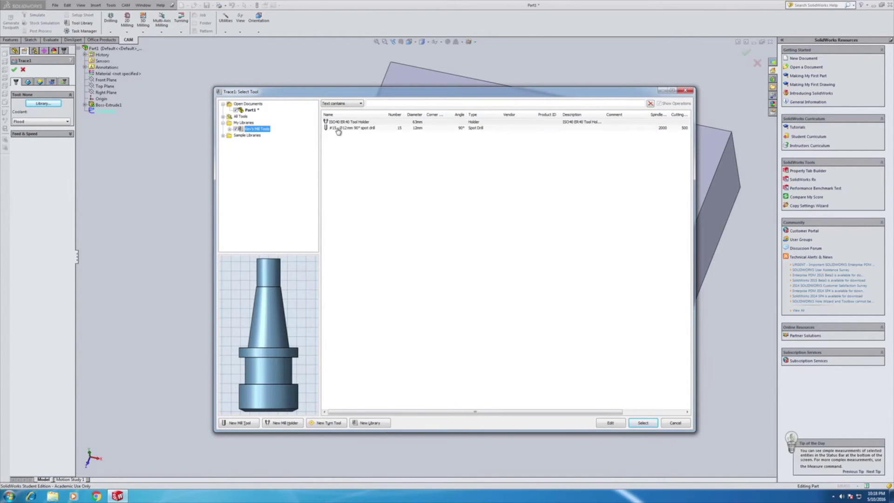
click(338, 129)
right_click(338, 129)
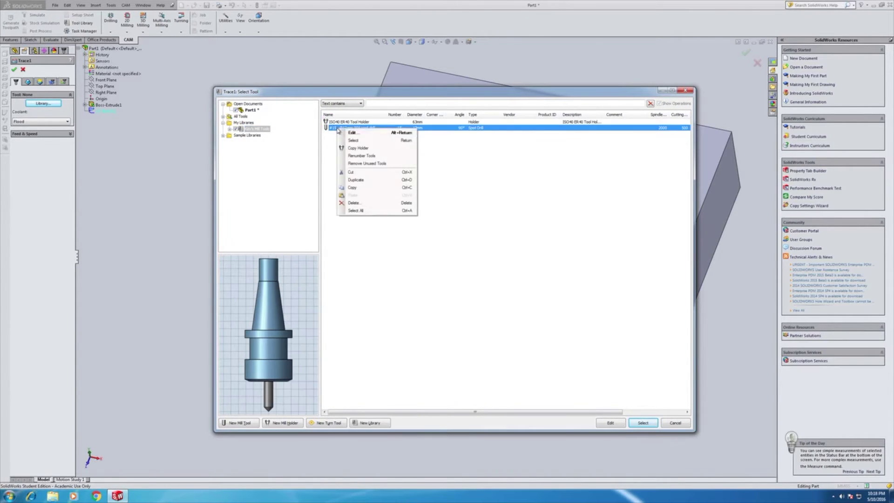
click(367, 133)
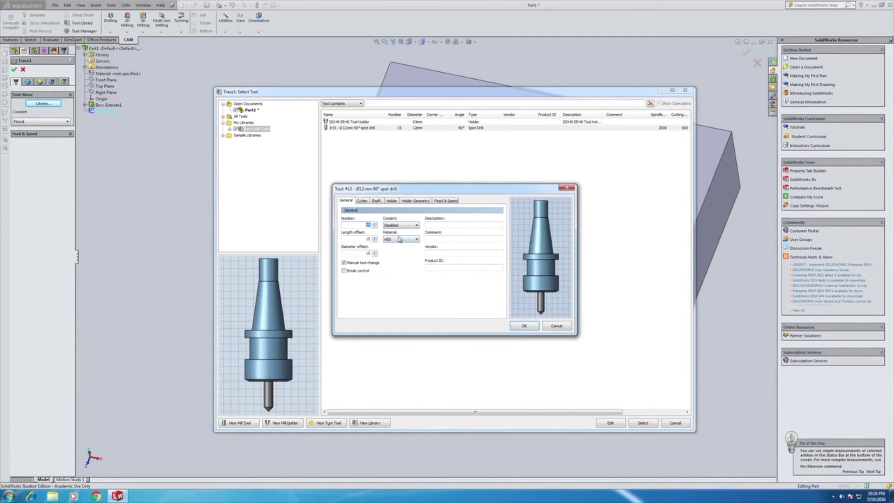
Set the spot drill's diameters to 3 mm and tip angle to 15°, then save
click(363, 200)
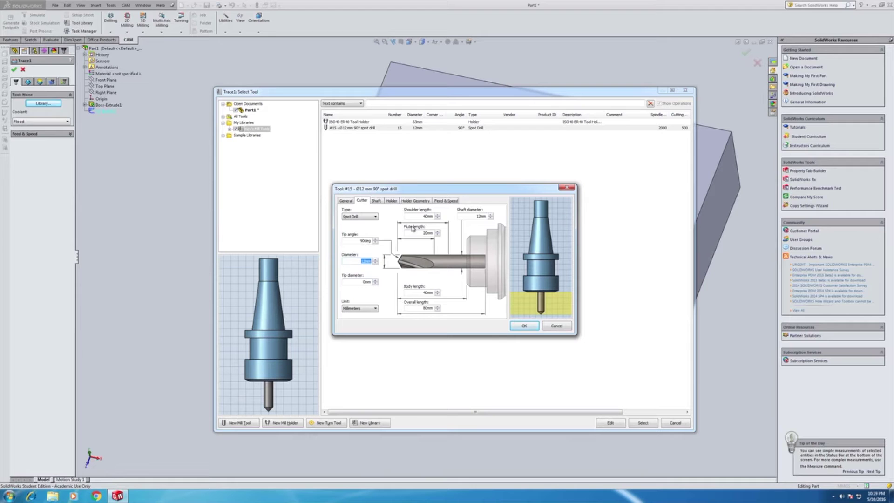
click(479, 216)
text(1)
click(418, 294)
click(356, 260)
text(3)
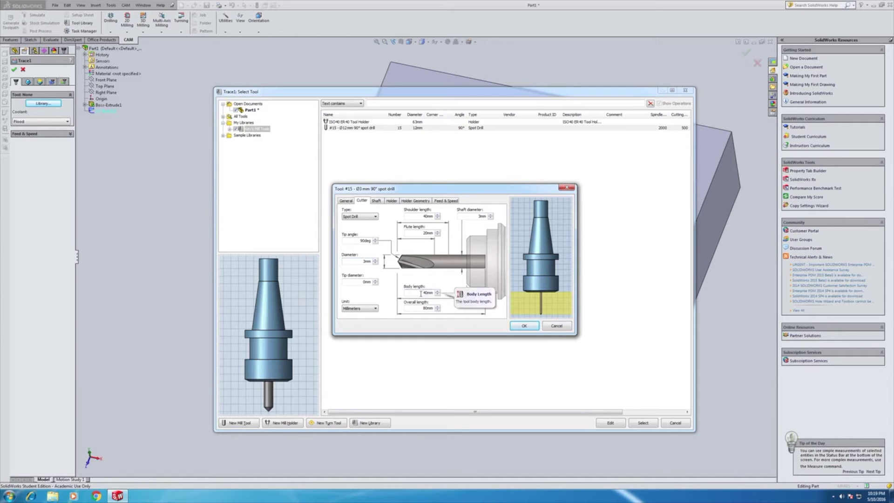
click(358, 241)
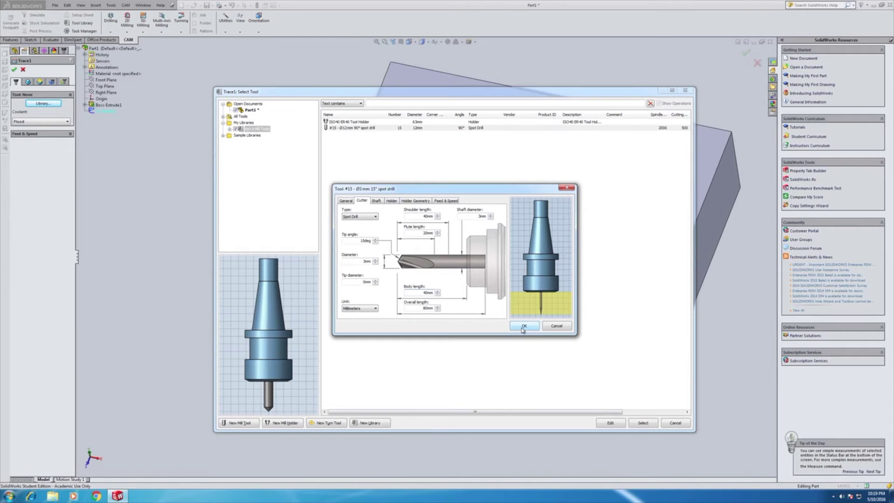
click(523, 327)
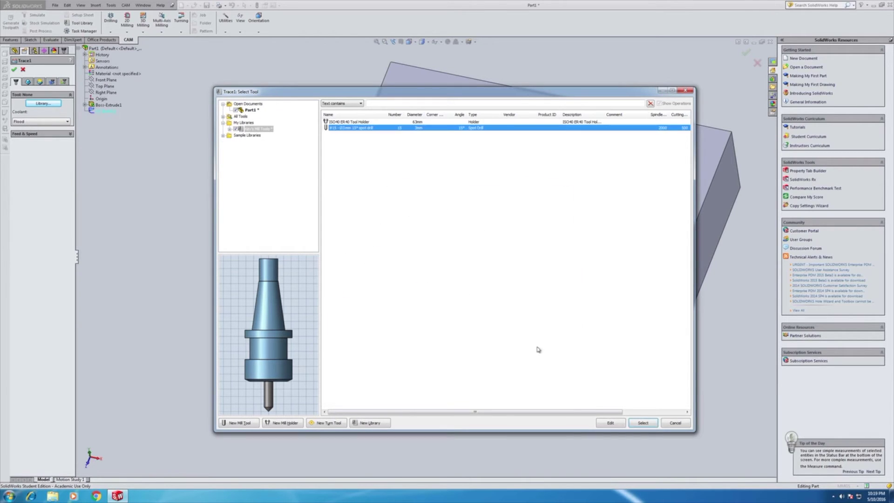
Select the edited 3 mm spot drill and complete Trace1 to generate the logo toolpath
click(642, 423)
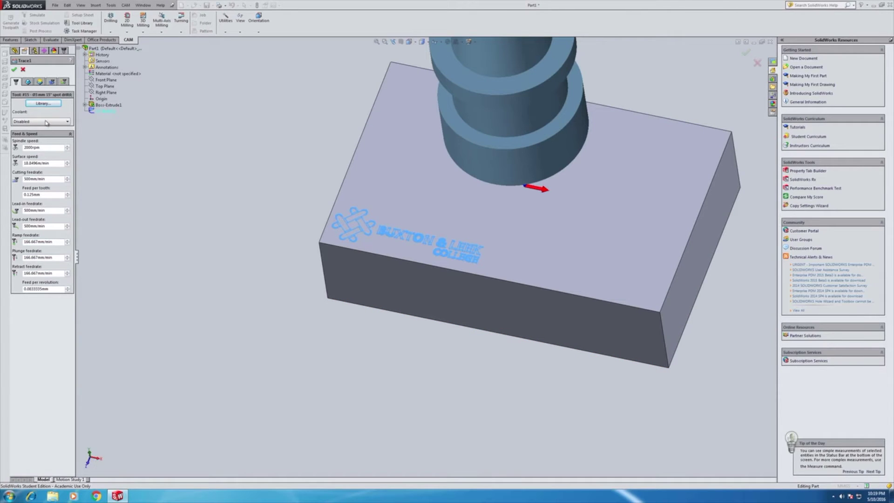
click(15, 70)
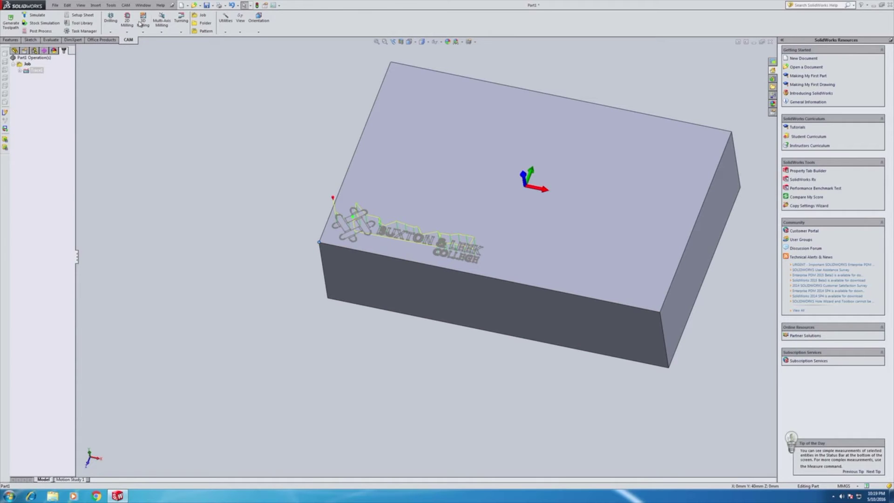
Edit the Job and set the stock side, top and bottom offsets to 0 mm
right_click(21, 63)
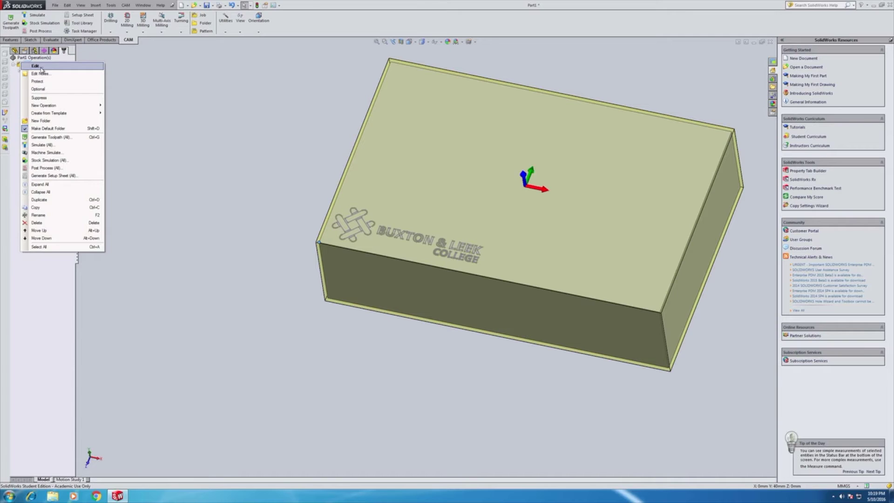
click(41, 67)
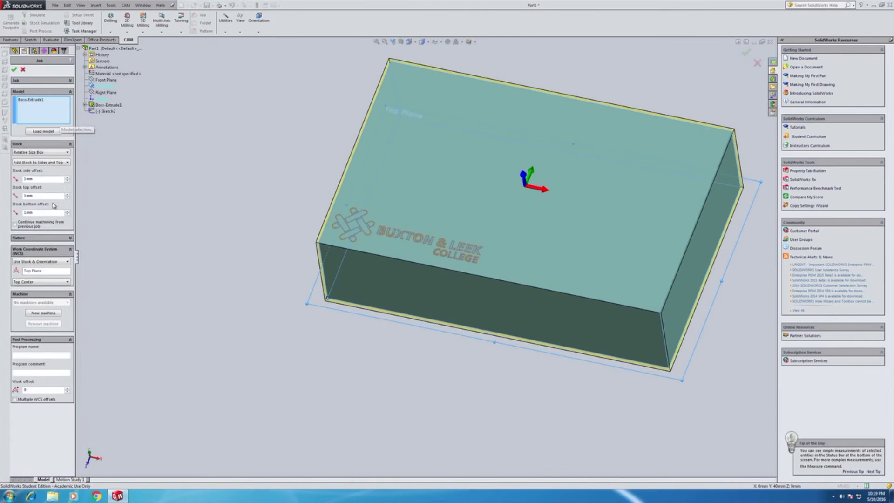
double_click(28, 180)
text(0)
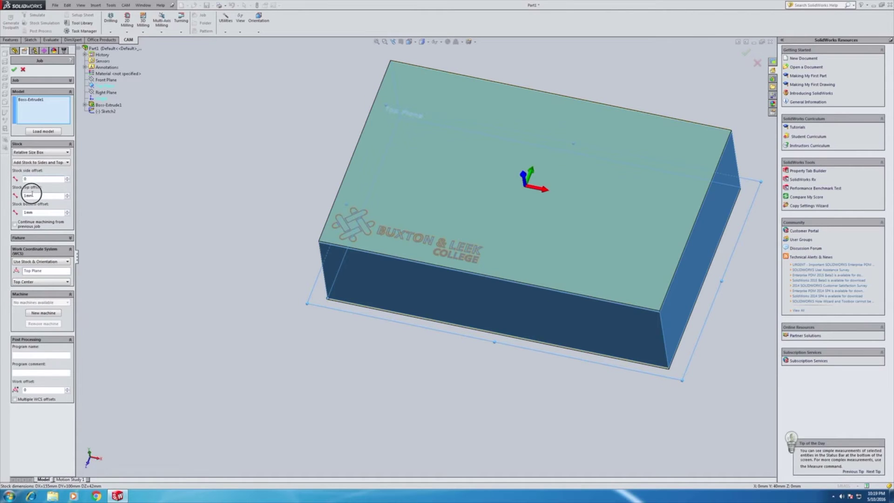
double_click(29, 196)
text(0)
double_click(43, 213)
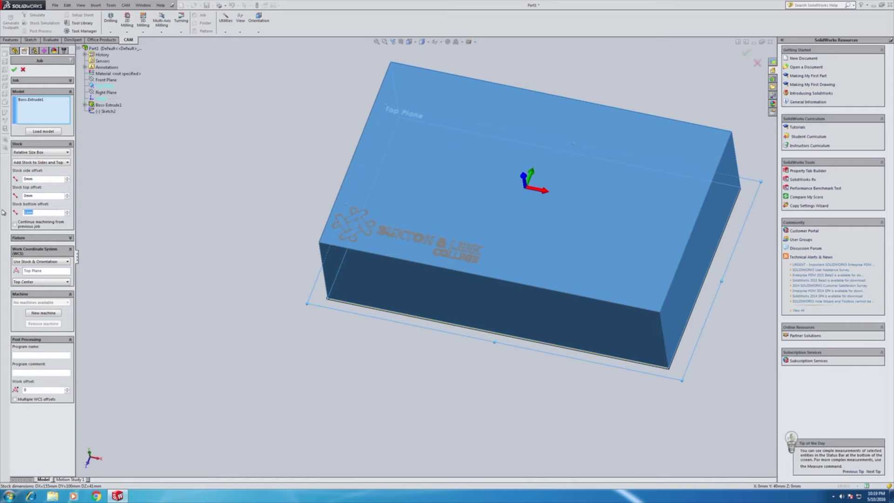
Place the work coordinate origin at Top Corner 1 and confirm the Job
click(50, 273)
click(45, 282)
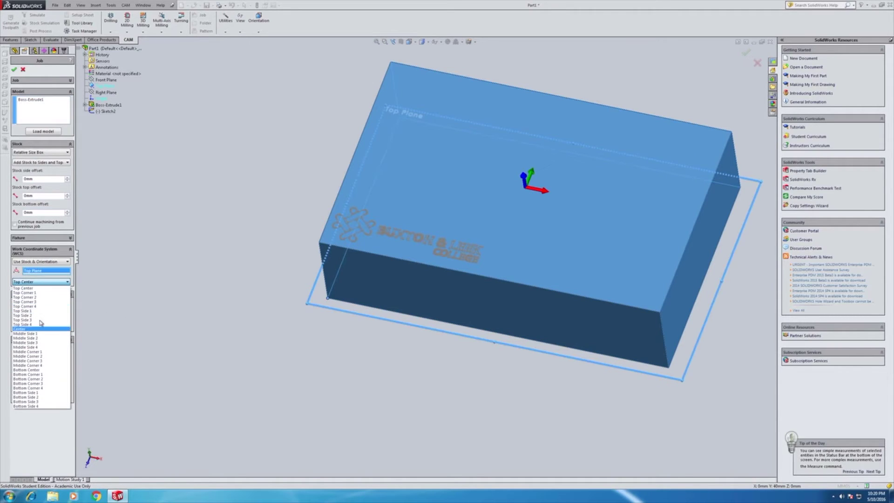
click(47, 295)
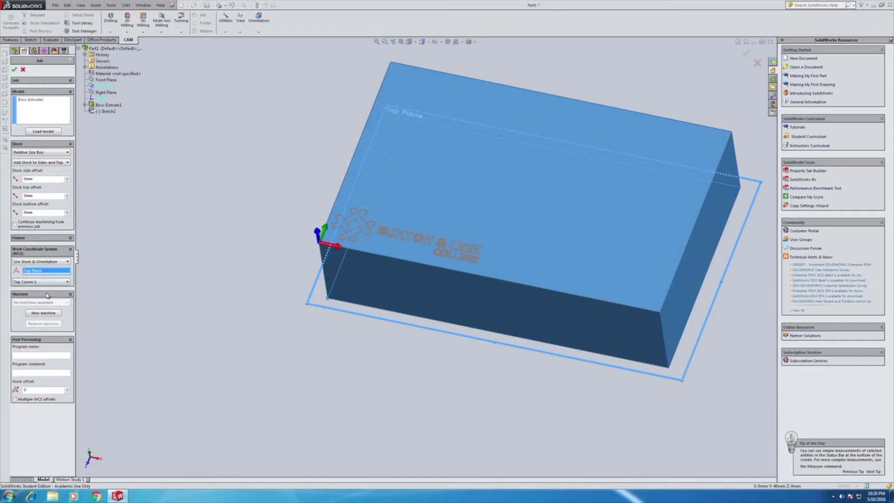
click(14, 70)
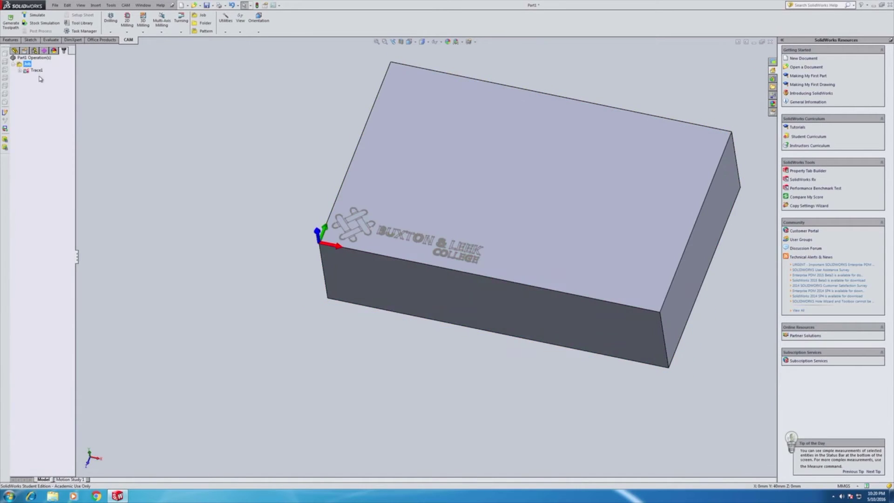
Generate the Trace1 engraving toolpath and start its stock simulation from the beginning
click(17, 28)
click(45, 23)
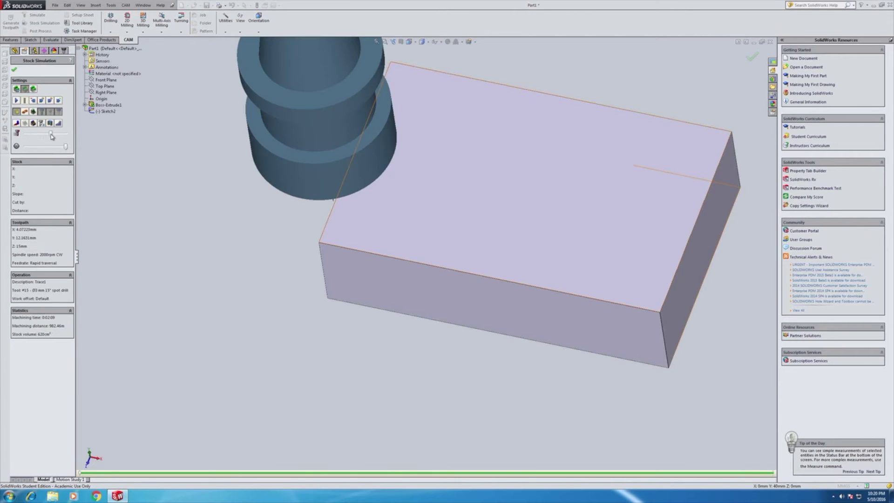
drag(29, 136, 30, 133)
click(17, 100)
Speed up the simulation and watch it engrave the logo and college text to completion
middle_drag(230, 235, 247, 202)
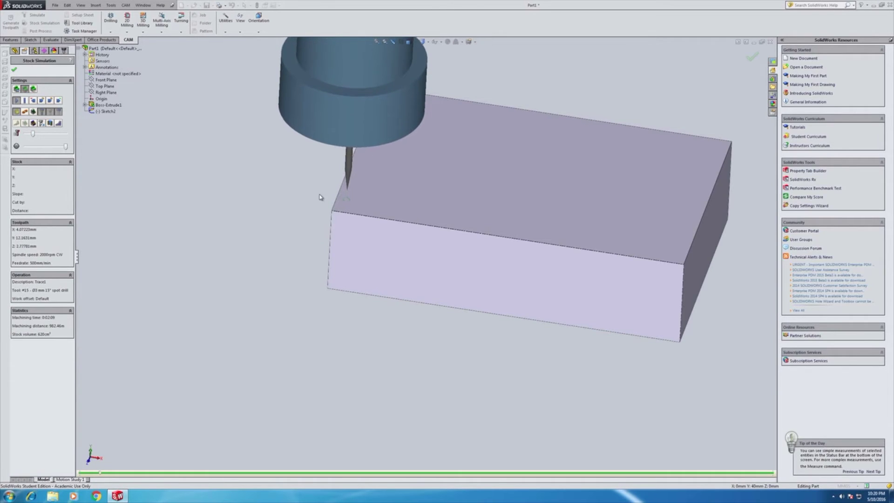
scroll(353, 204, down, 2)
scroll(352, 204, down, 5)
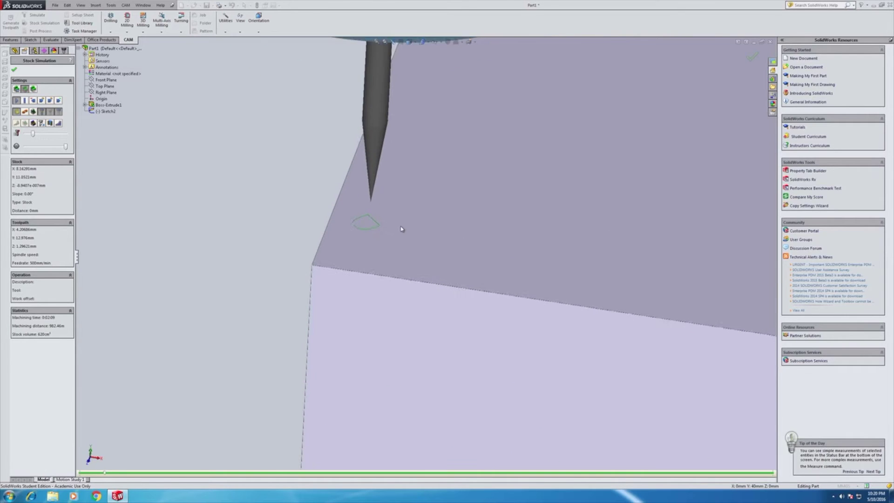
scroll(398, 227, down, 3)
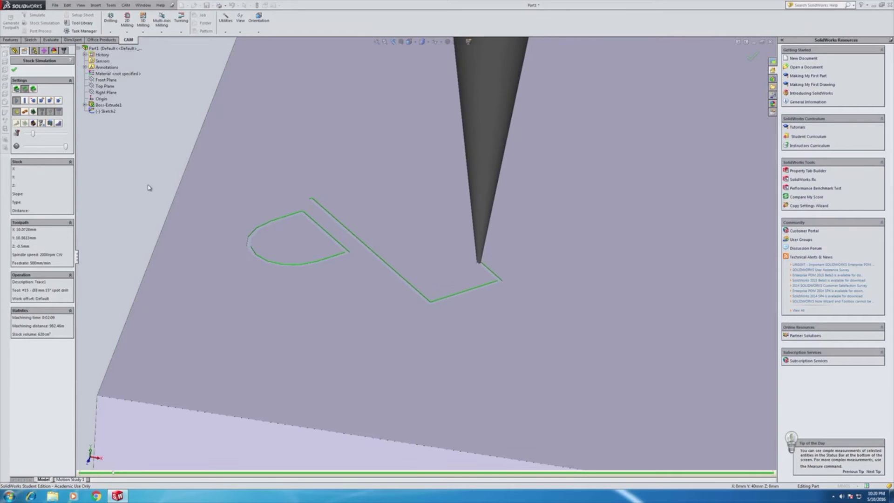
drag(33, 133, 52, 134)
scroll(346, 228, up, 4)
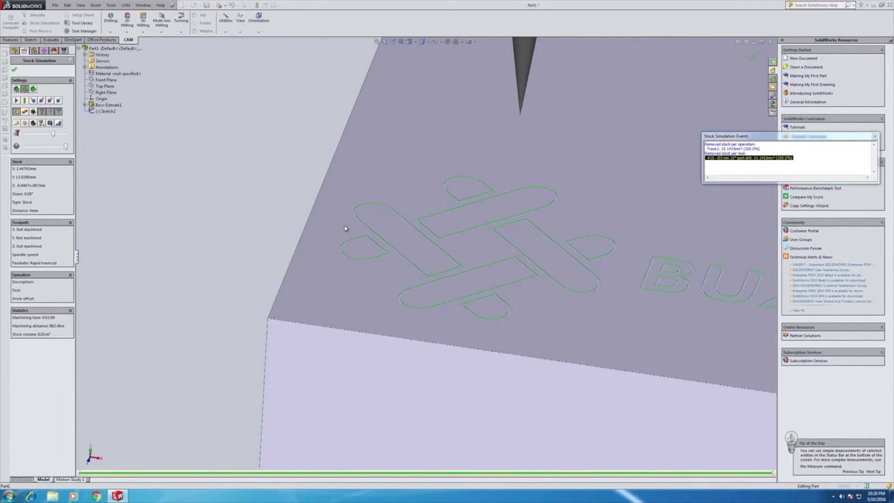
scroll(345, 228, up, 3)
scroll(346, 228, down, 3)
scroll(346, 229, up, 4)
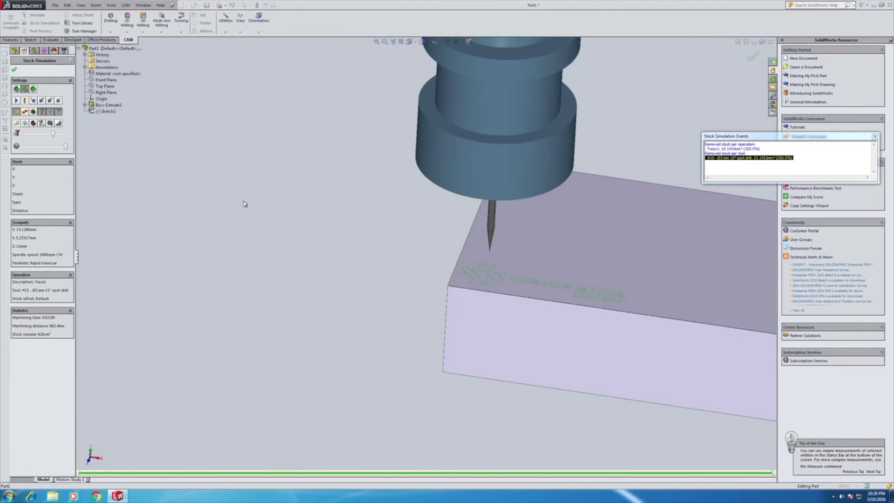
Give Trace1 a 0.3mm lead-in and lead-out and keep the tool down between cuts
click(15, 70)
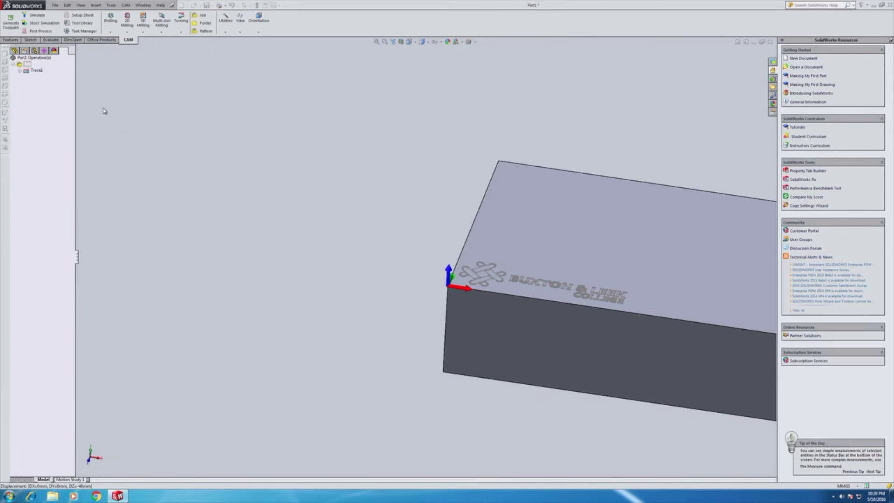
right_click(28, 73)
click(55, 80)
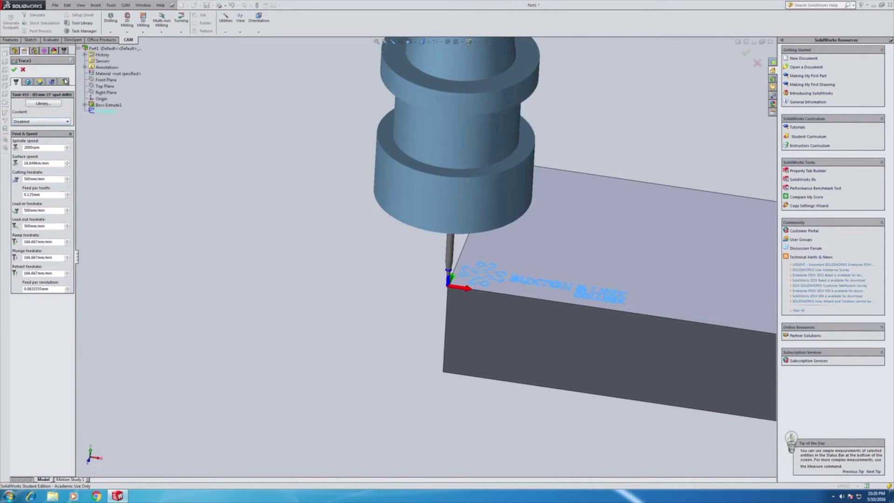
click(64, 82)
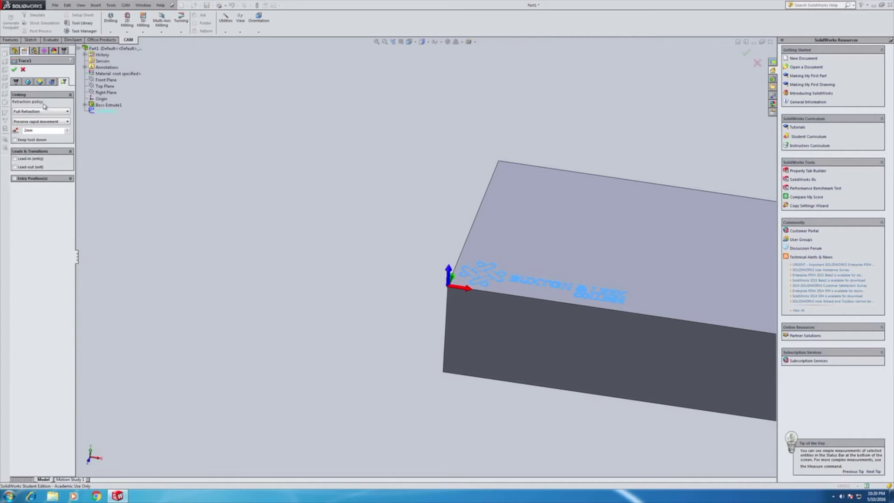
click(14, 158)
click(14, 140)
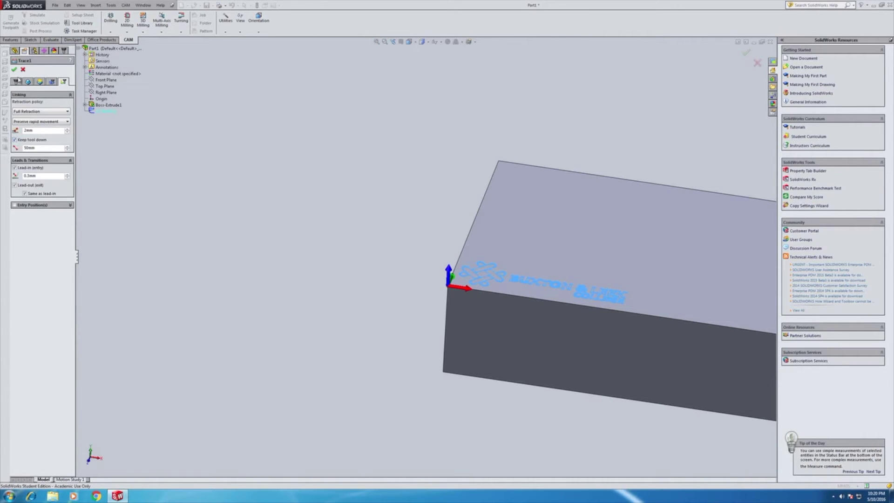
click(15, 69)
Regenerate the Trace1 toolpath and re-run the stock simulation to check the engraving
click(11, 21)
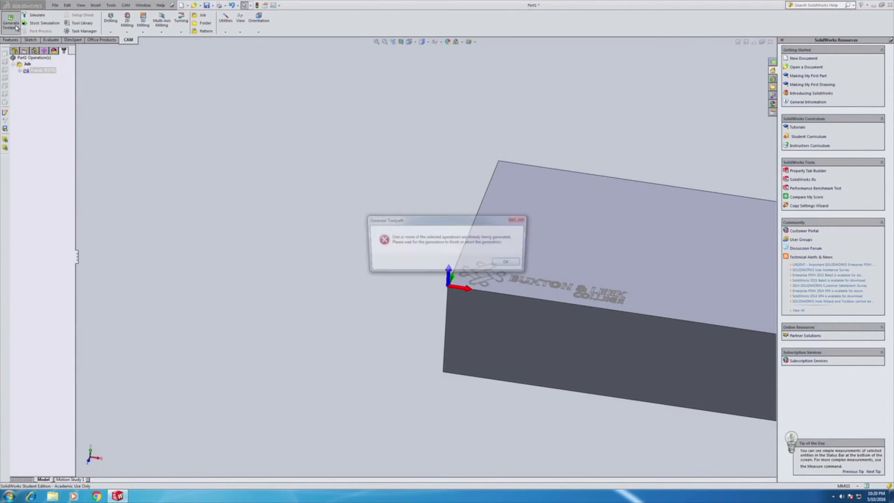
click(511, 263)
click(43, 23)
click(17, 100)
scroll(517, 282, down, 10)
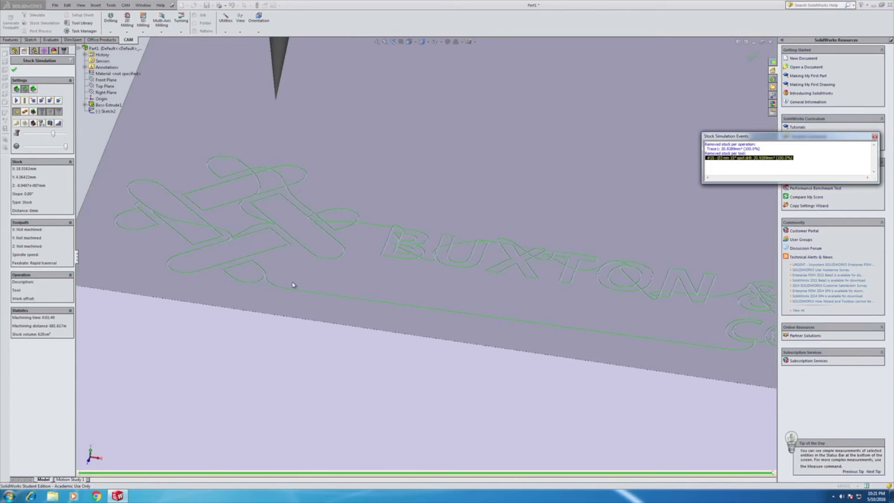
click(15, 70)
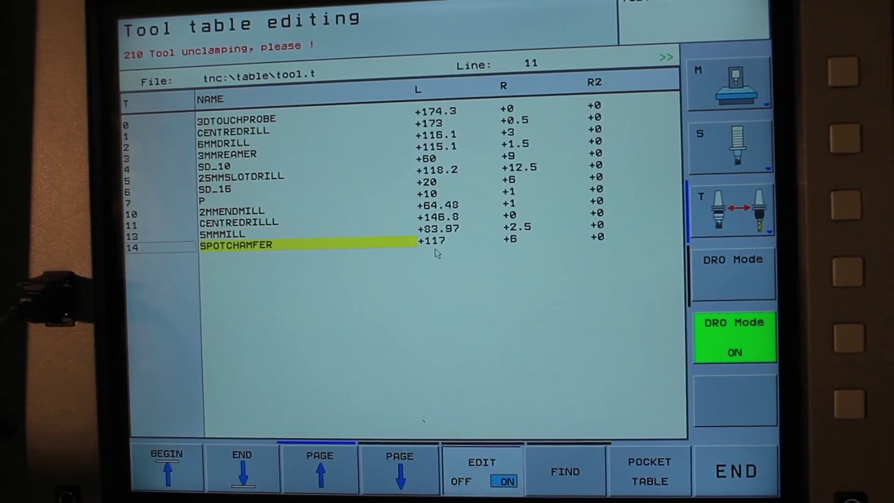
Add tool 15 named ENGRAVING with length 91.8 to the tool table
key(Insert)
key(Return)
text(ENGRAVING)
key(Return)
text(9)
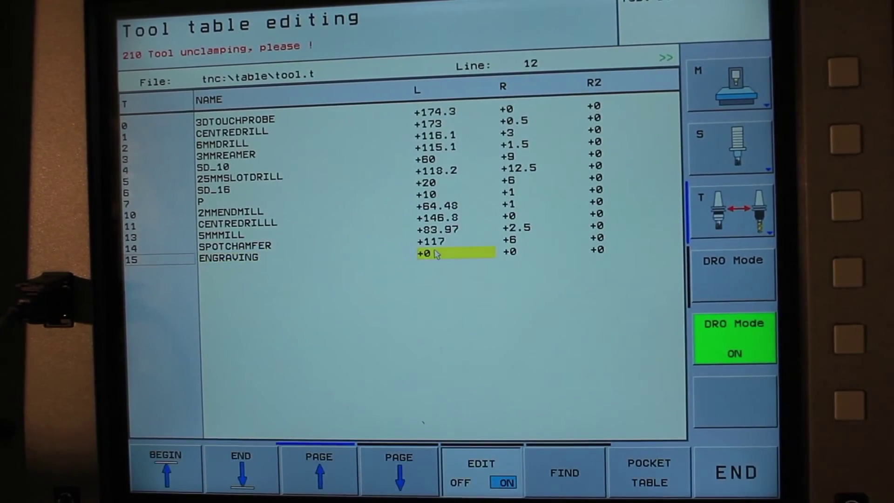
text(1.8)
key(Return)
key(Return)
key(Return)
key(Return)
key(Return)
key(Return)
key(Return)
key(Return)
key(Return)
key(Return)
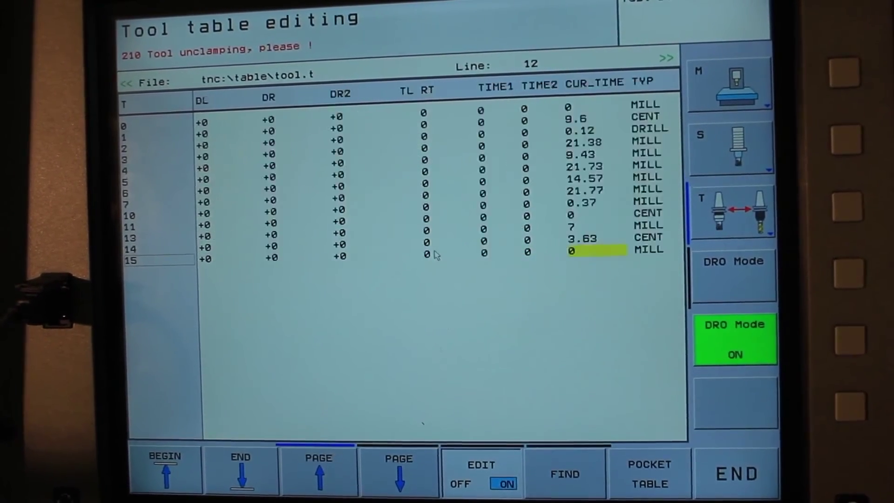
key(Return)
key(Left)
Leave the tool table and open the program file manager at the TNC:\ root
key(End)
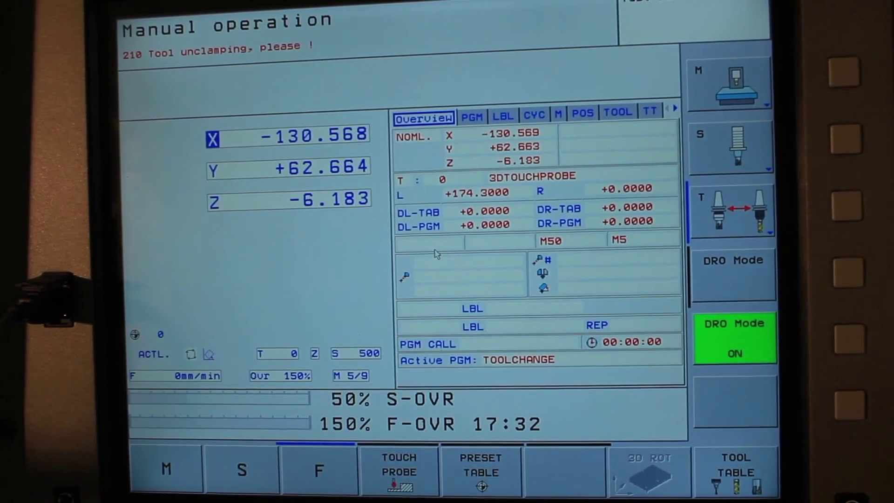
key(F2)
key(F4)
key(Left)
key(Up)
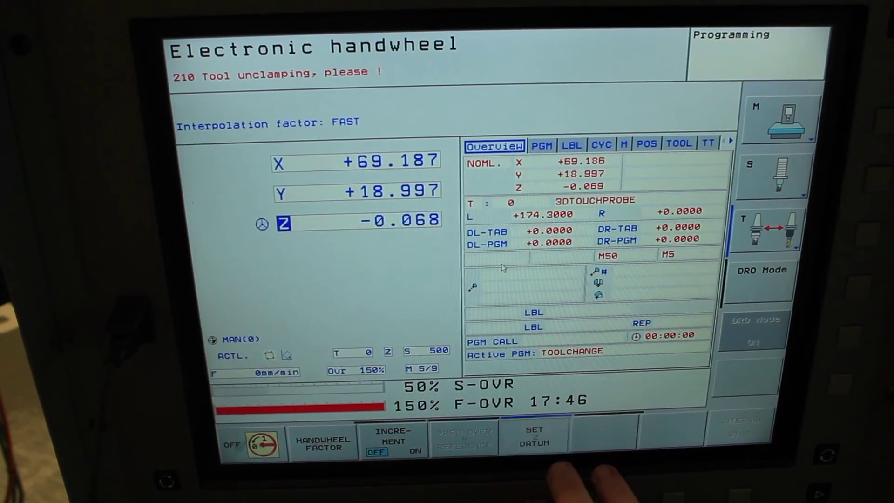
Enter a Z datum value of 0 for the current position in the Datum setting dialog
click(535, 435)
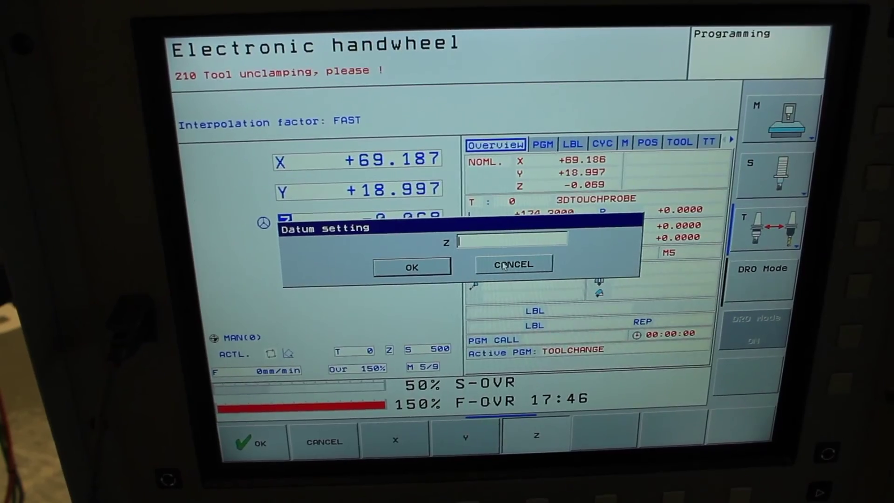
text(0)
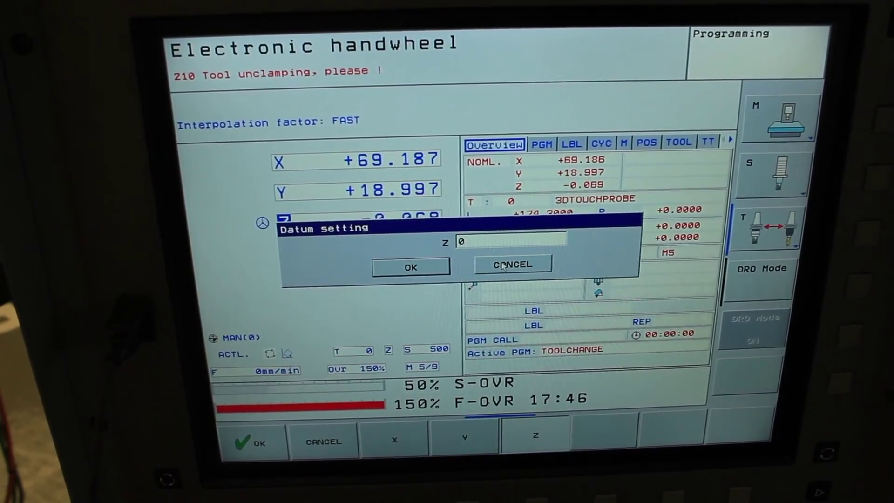